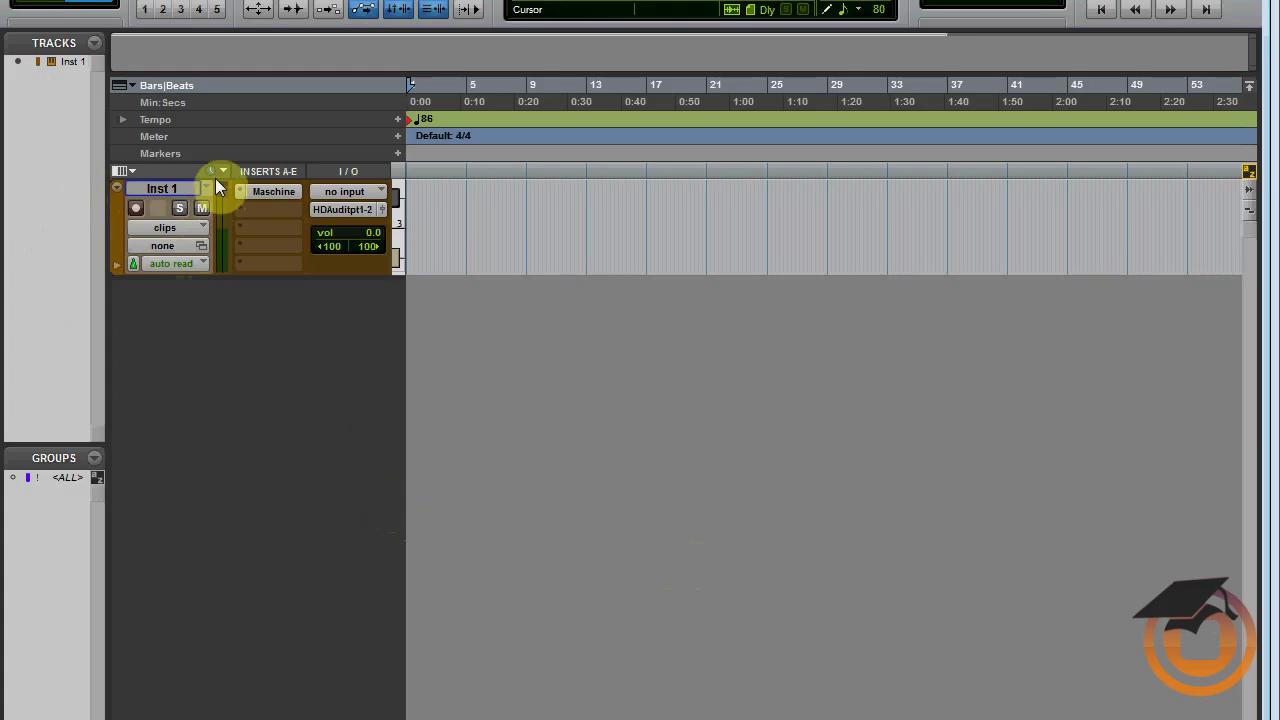
Step: Switch to the Mix window and open the Maschine plug-in from the Inst 1 insert
key(ctrl+equal)
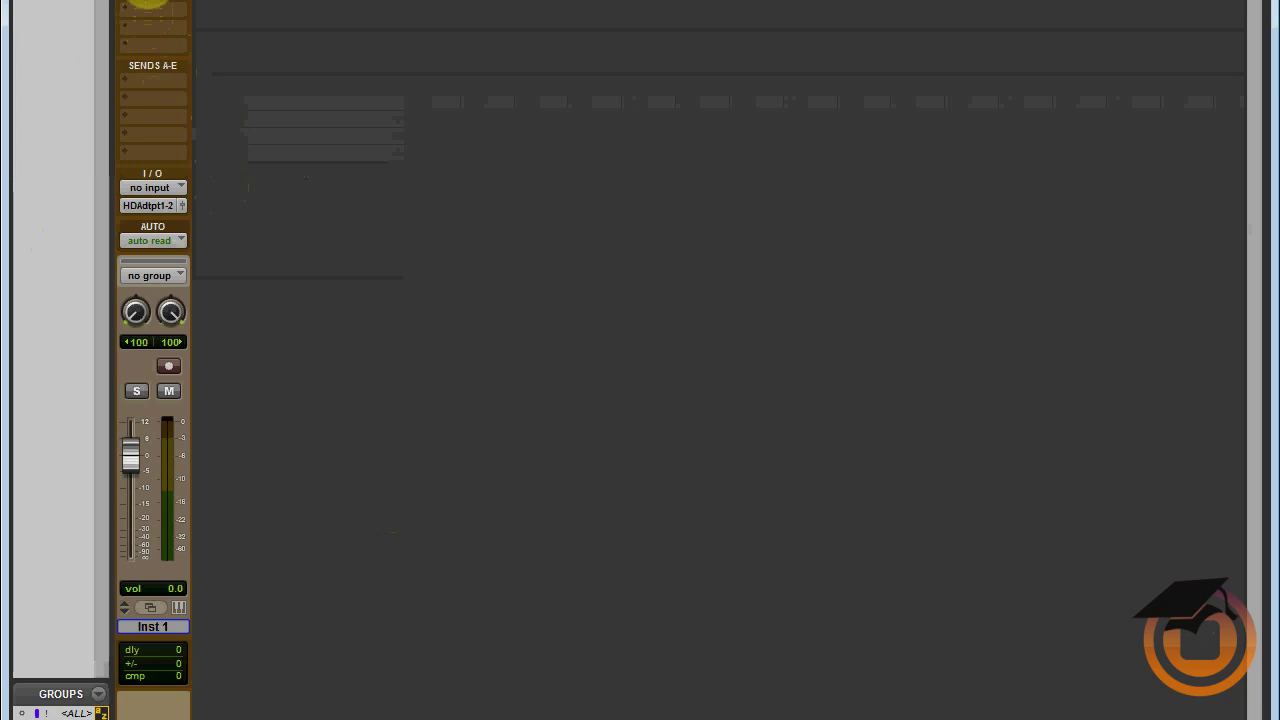
click(156, 75)
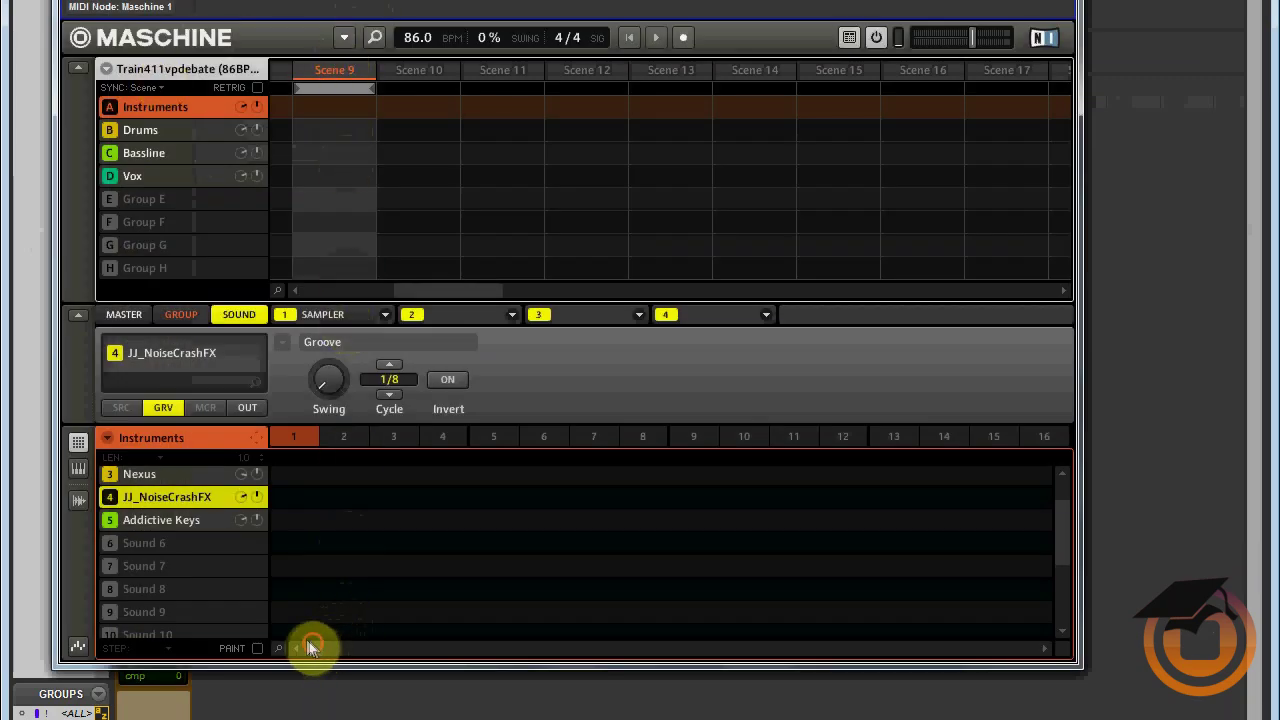
Step: Select Scene 1 to show its patterns, then bring up Maschine's File > Recent Files list
click(323, 288)
click(310, 70)
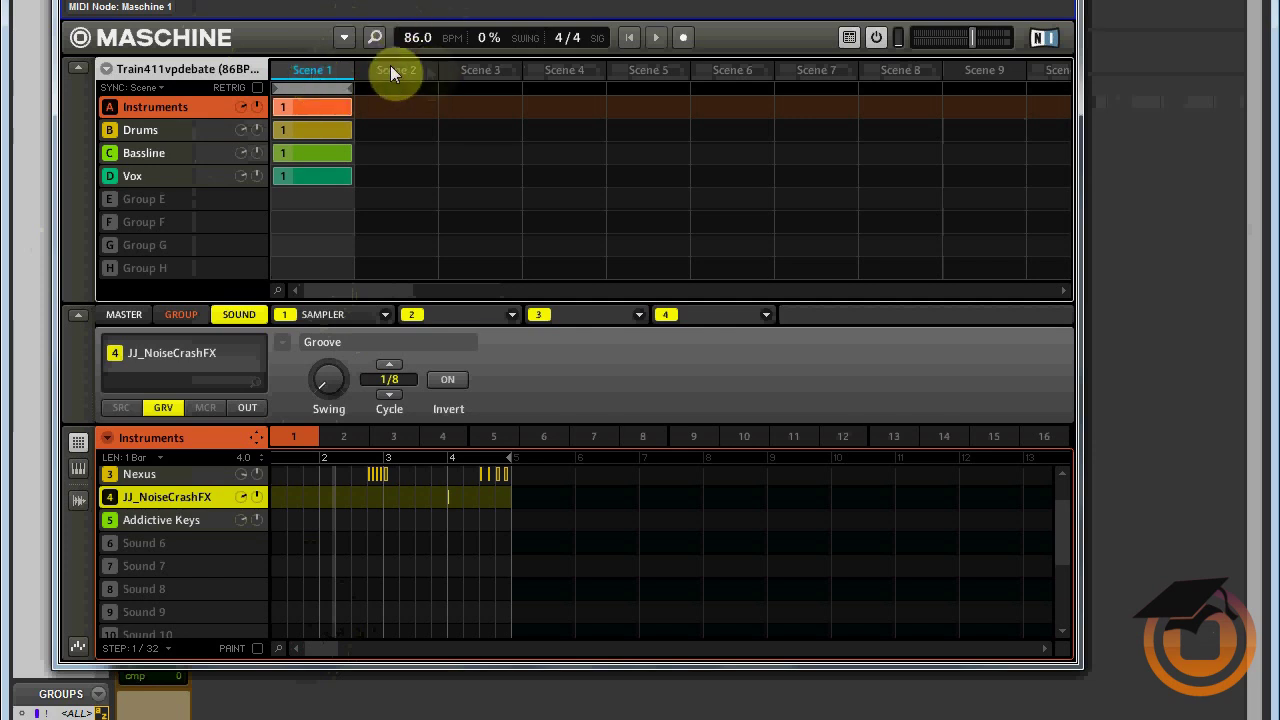
click(345, 38)
mouse_move(350, 66)
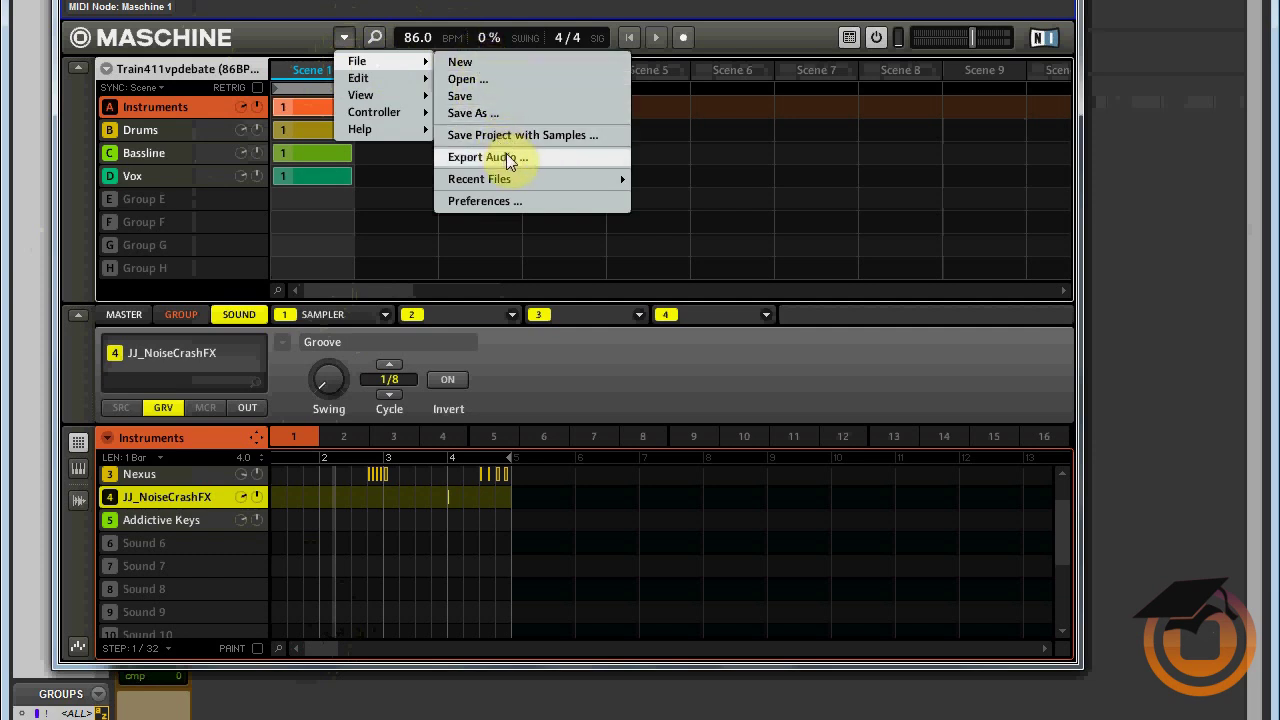
mouse_move(512, 183)
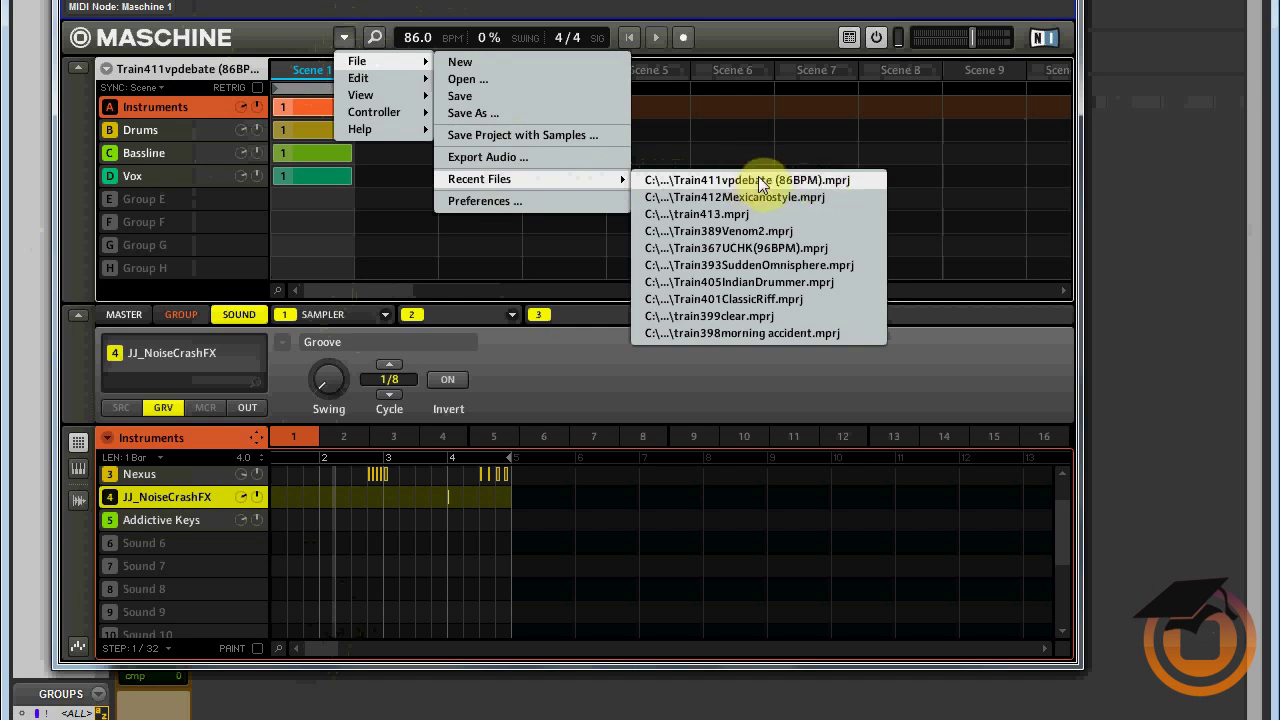
Step: Dismiss the Maschine menu and reopen Maschine from the Inst 1 insert over the Edit window
click(473, 113)
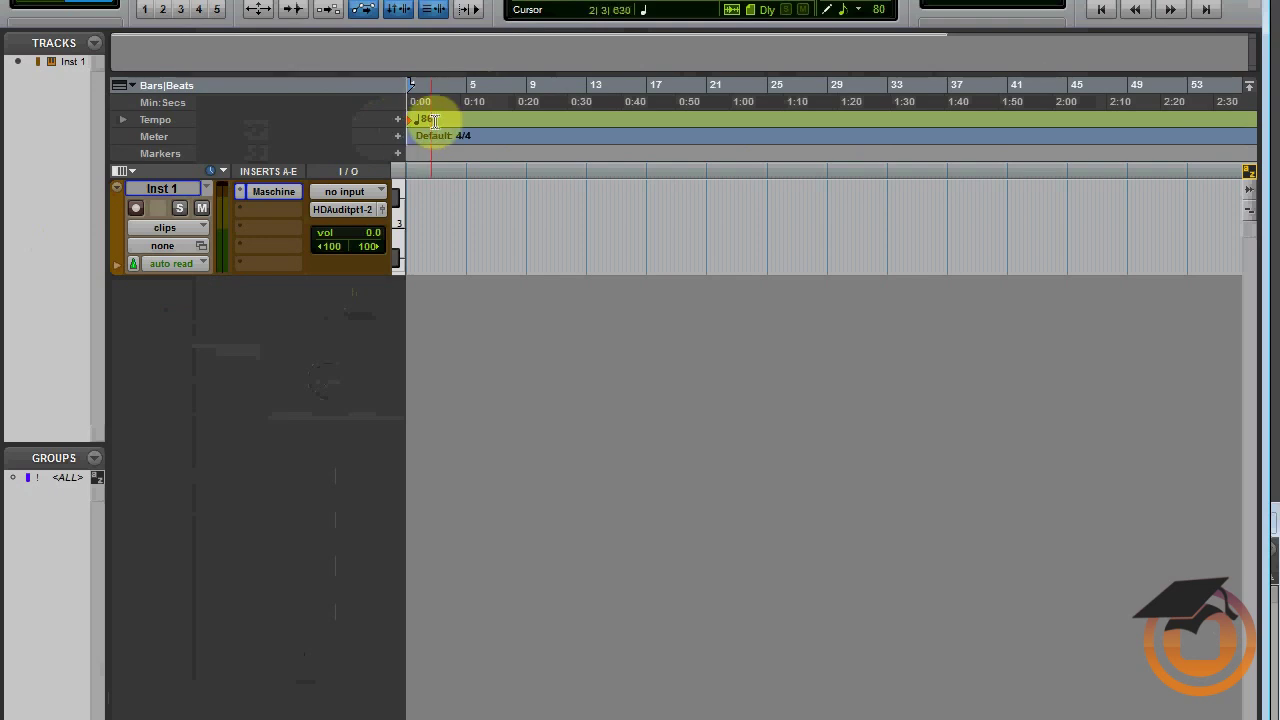
click(277, 191)
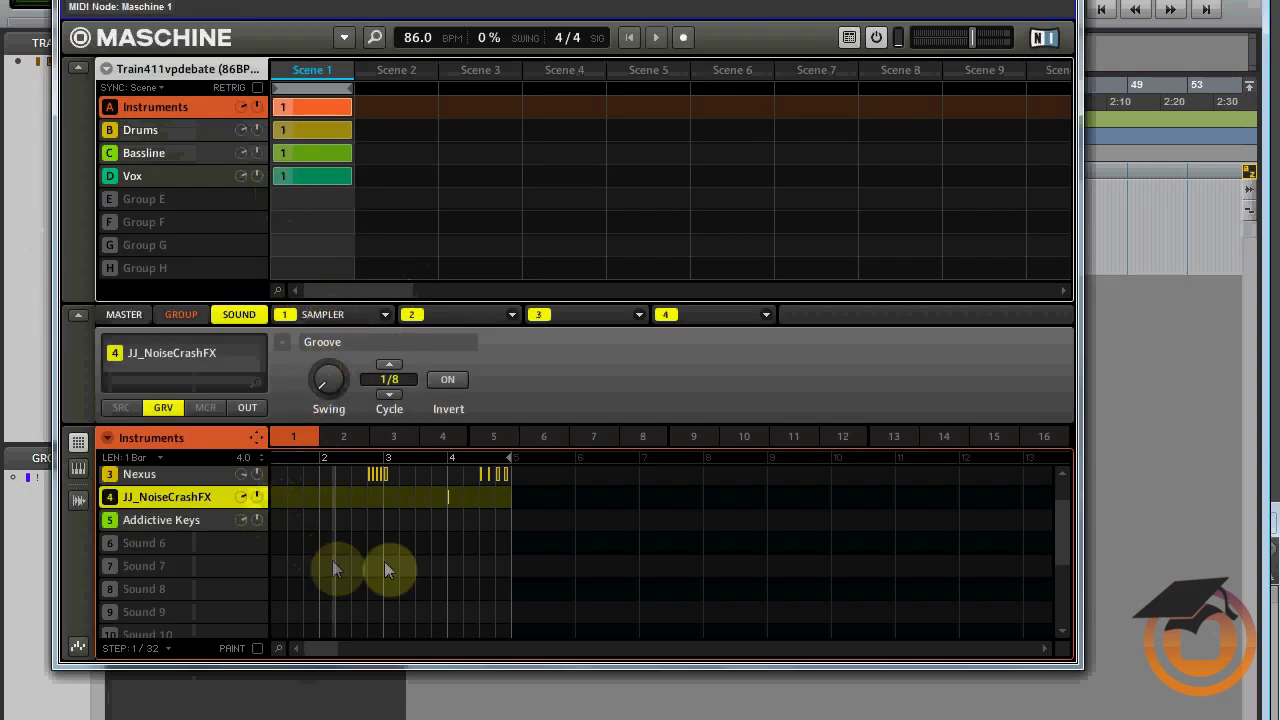
click(1058, 498)
Step: Check the Main Output of the five Instruments sounds, Omnisphere through Addictive Keys, as Out 1–5
drag(1060, 494, 1058, 477)
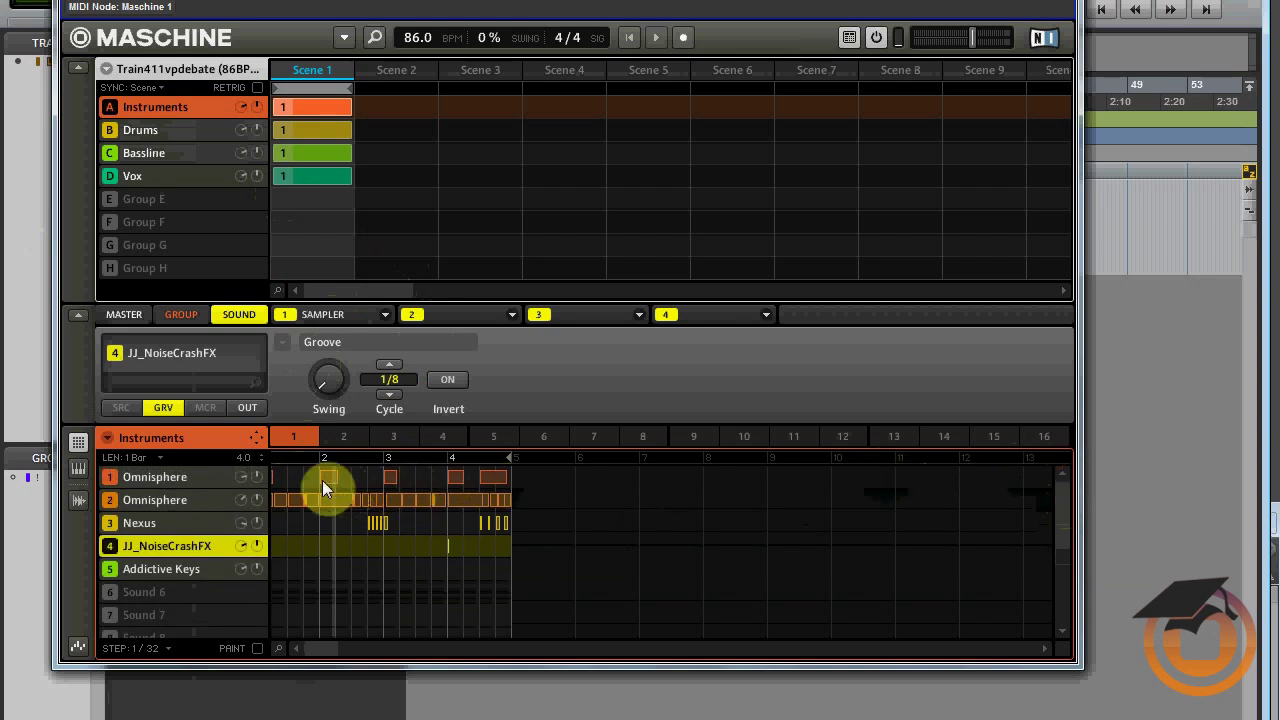
click(161, 480)
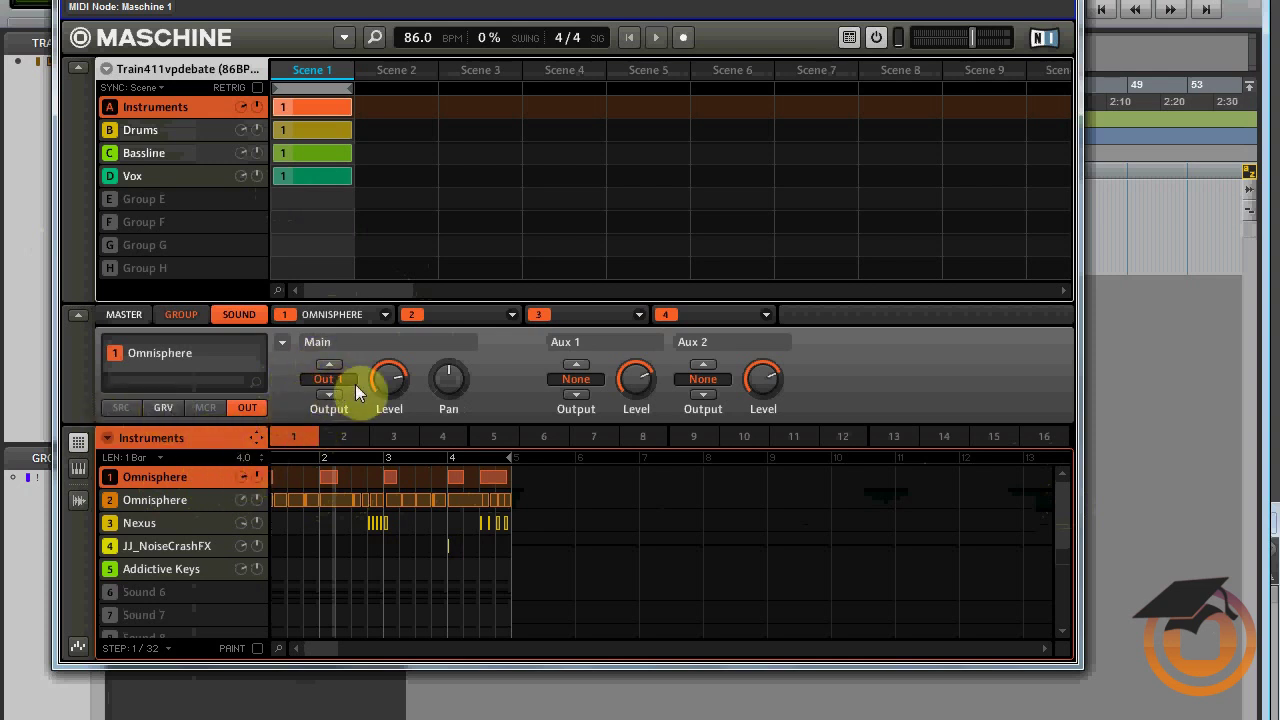
click(186, 502)
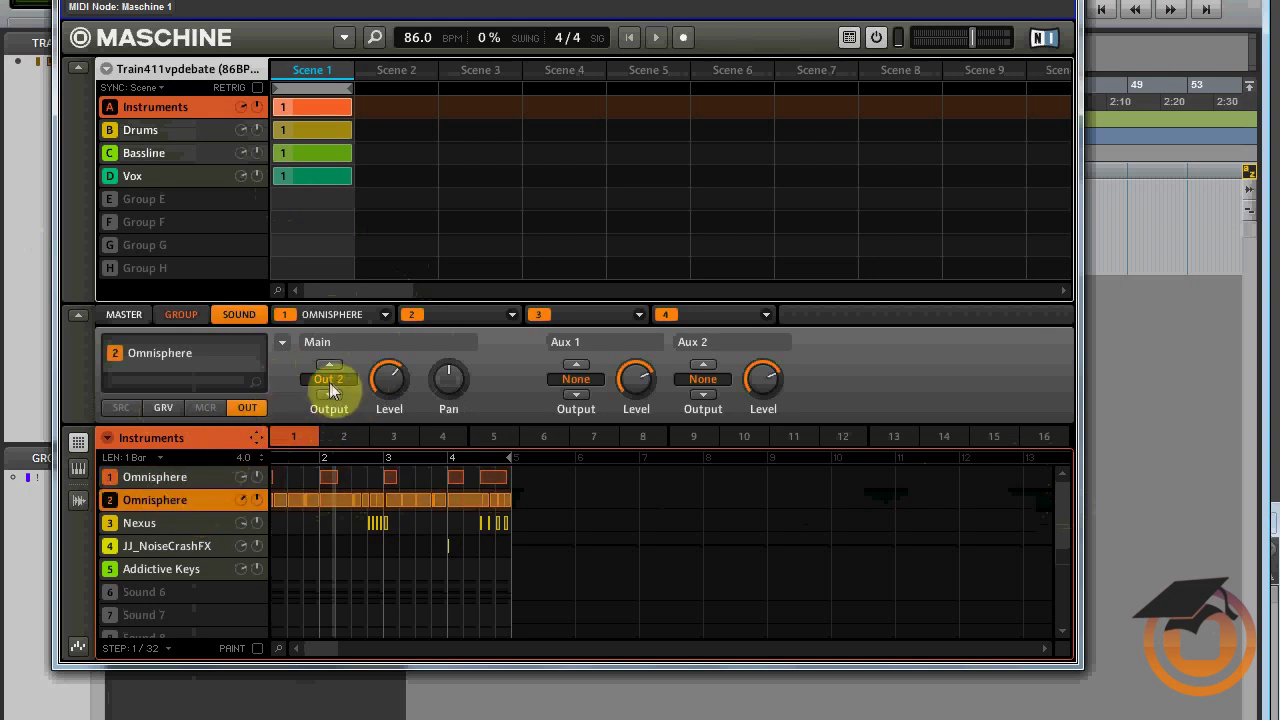
click(212, 526)
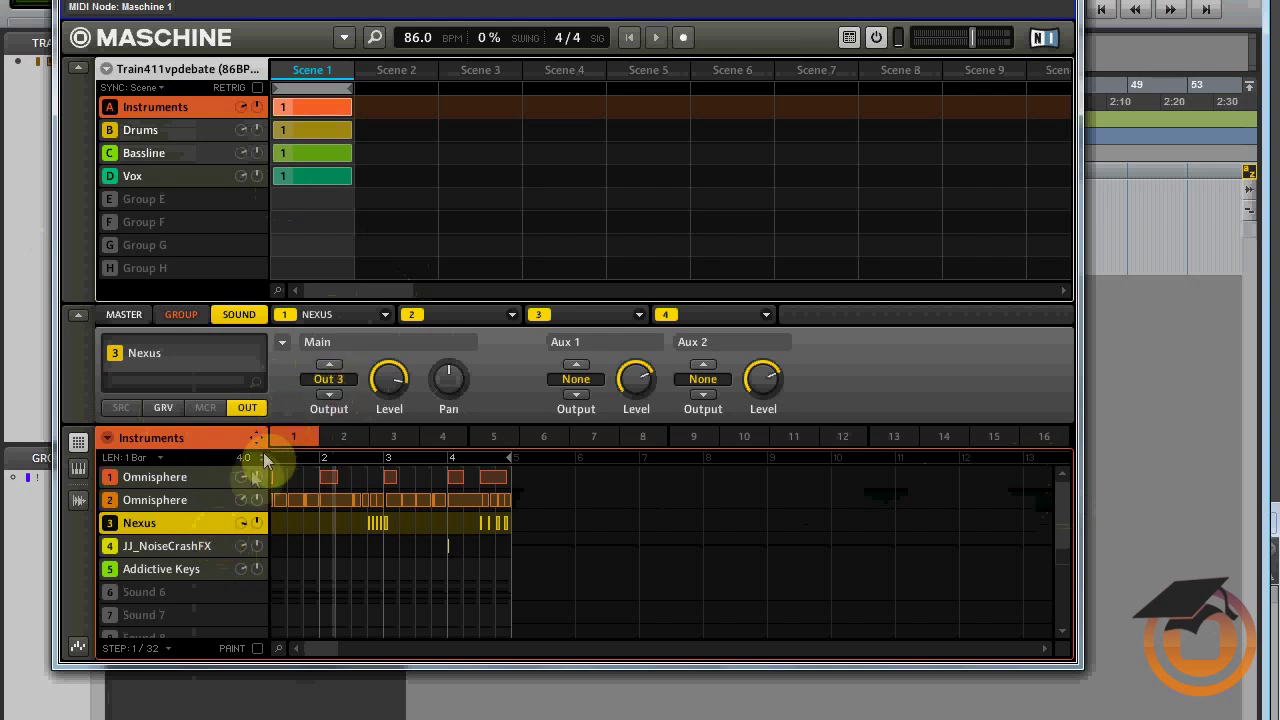
click(189, 542)
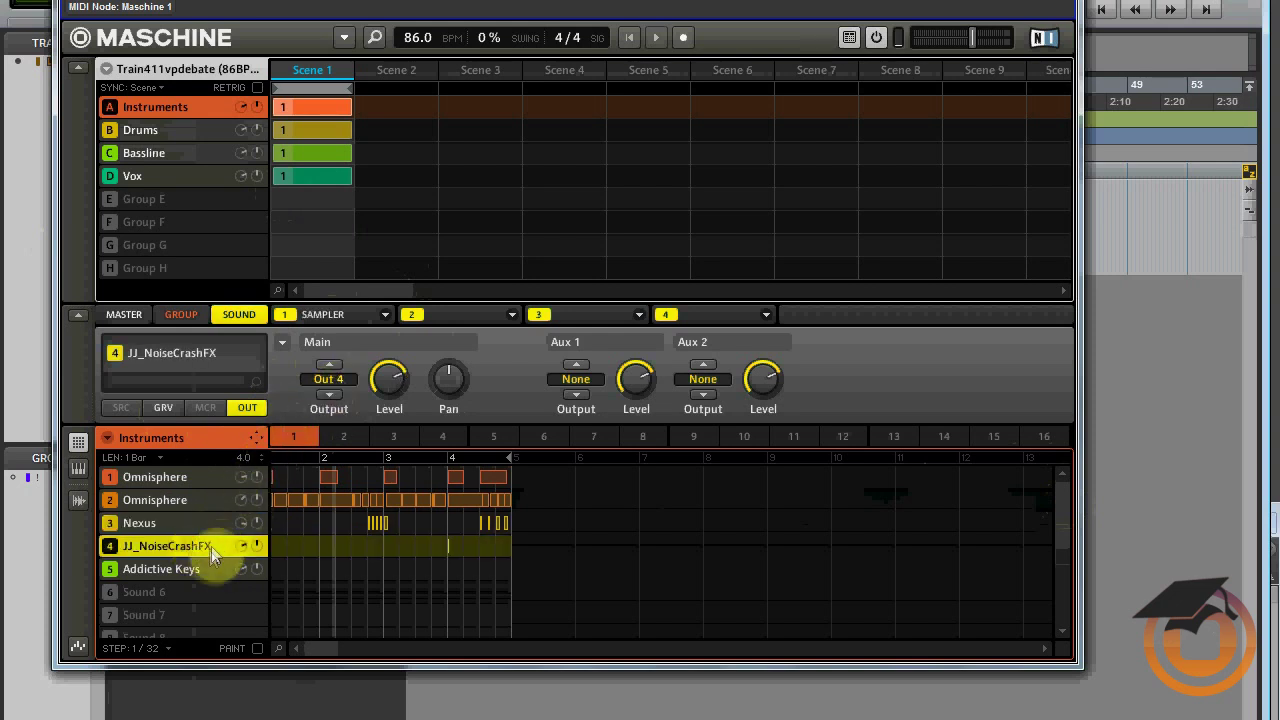
click(201, 571)
click(330, 378)
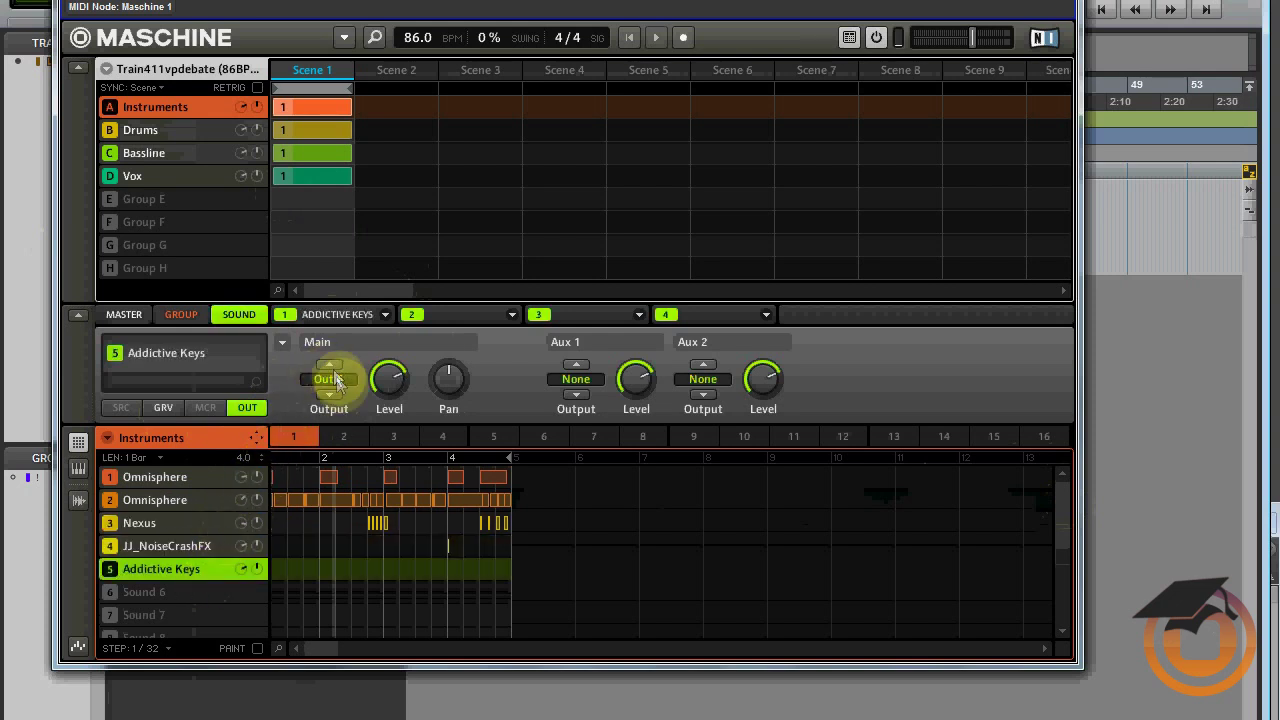
Step: Review Main Outputs for the six Drums sounds, Bassline's Minimonsta, then the Vox group
click(202, 130)
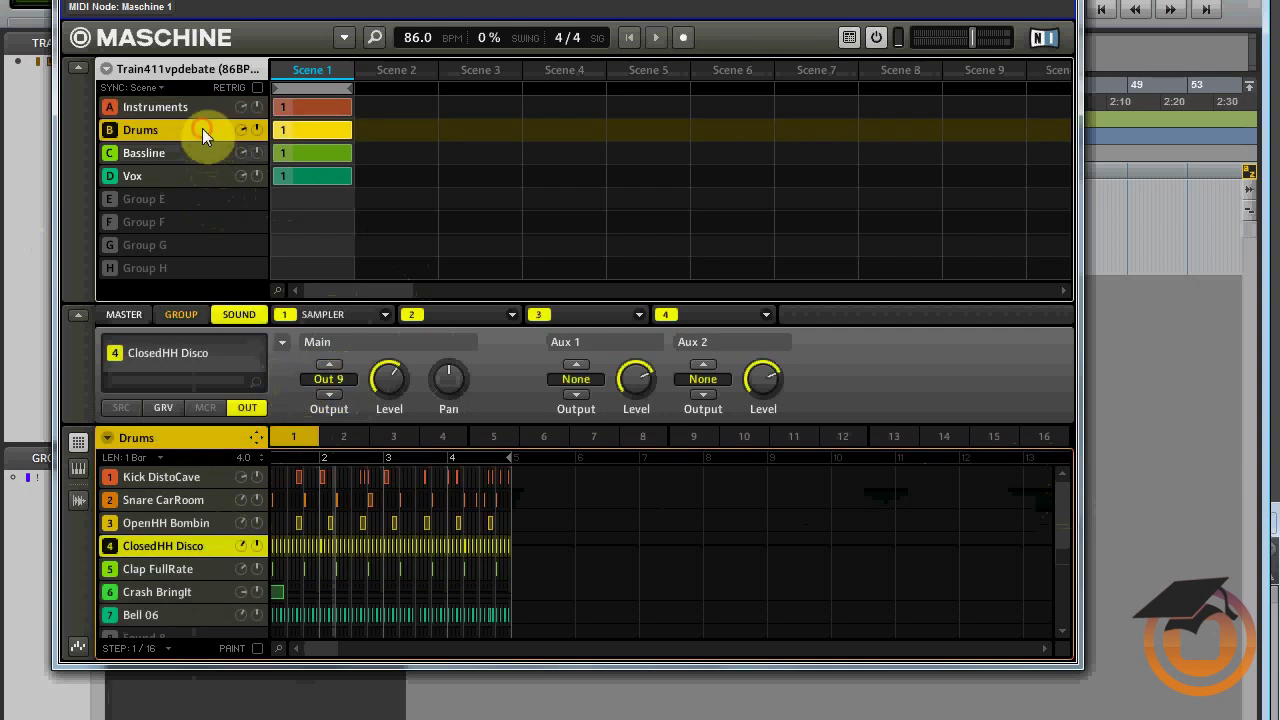
click(177, 473)
shift+click(188, 505)
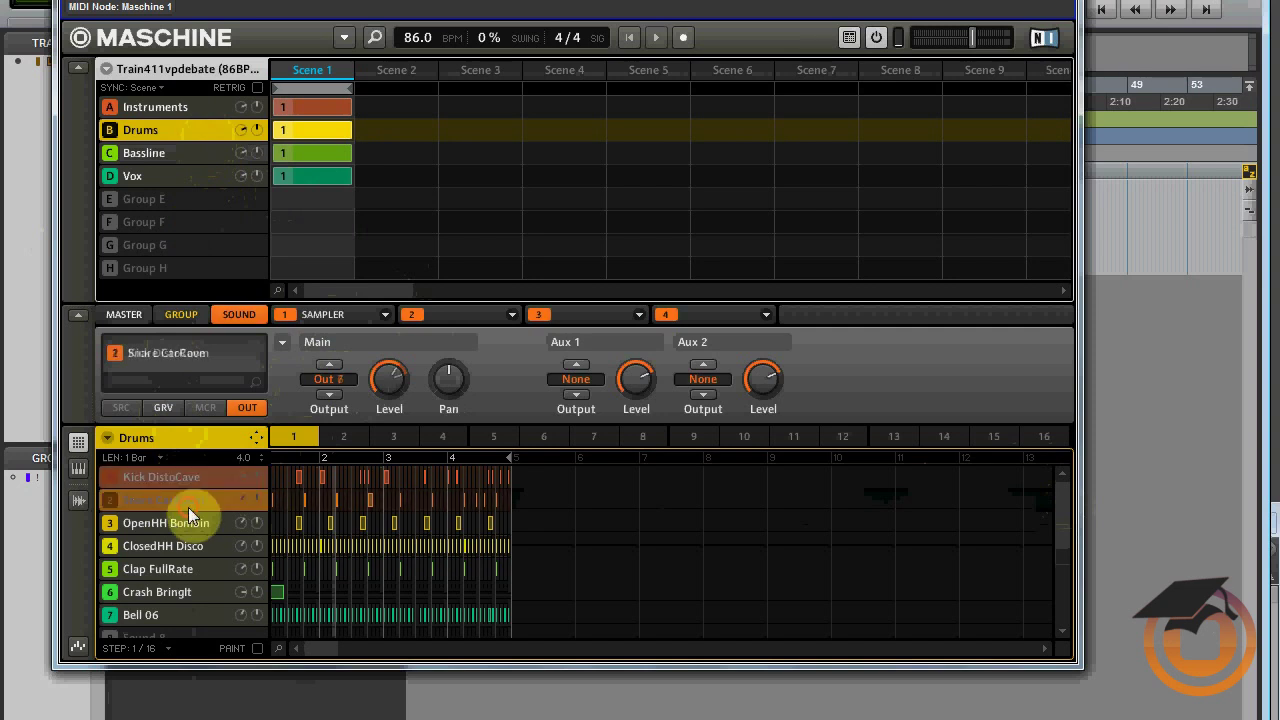
click(189, 523)
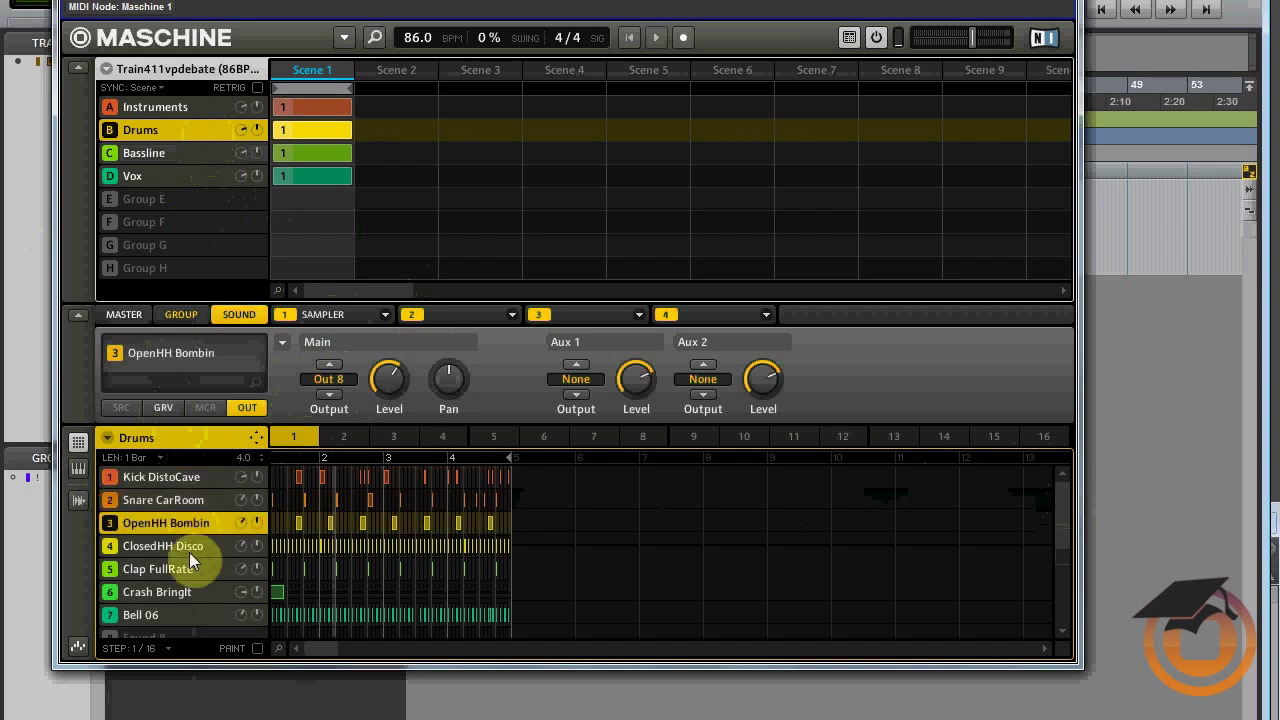
click(189, 568)
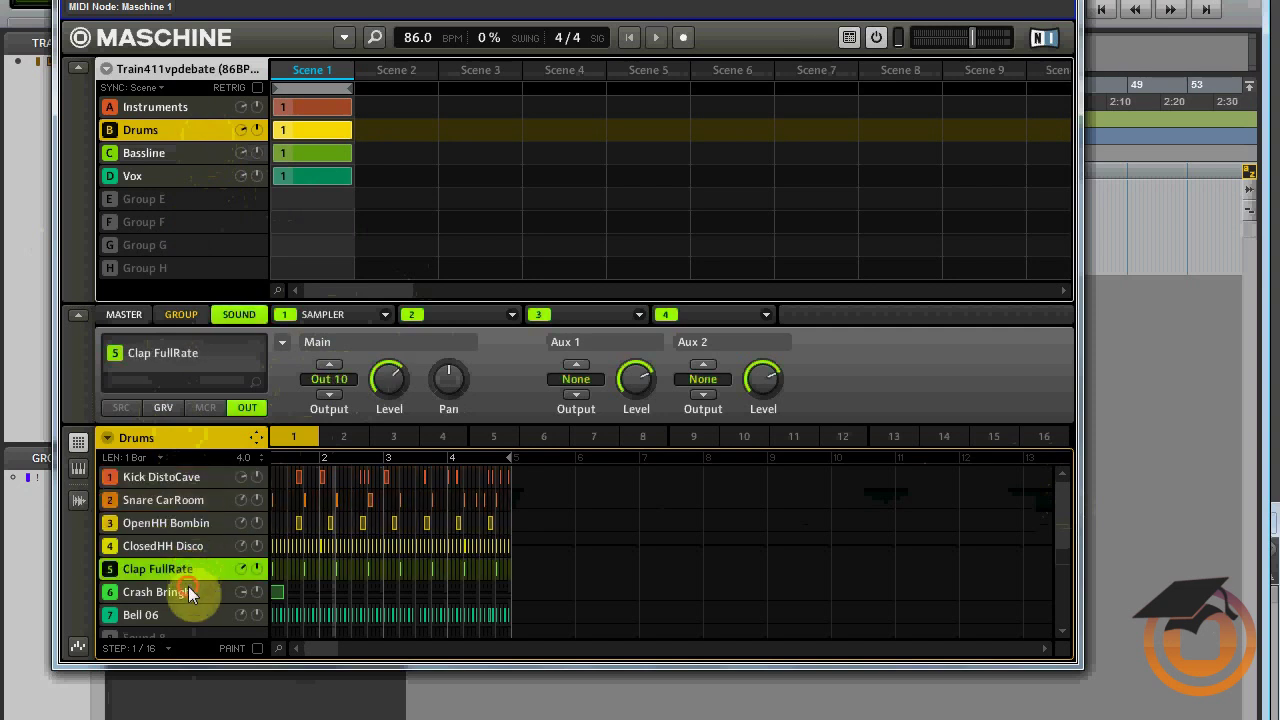
click(188, 592)
click(188, 613)
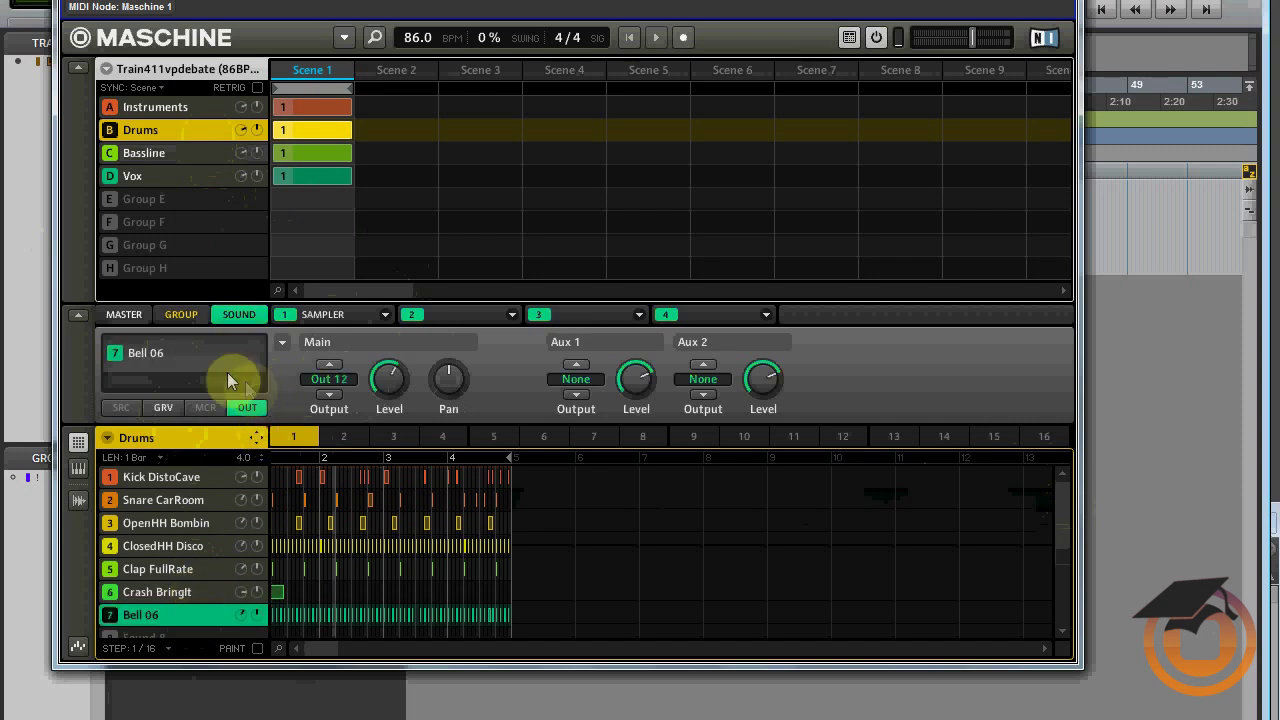
click(149, 150)
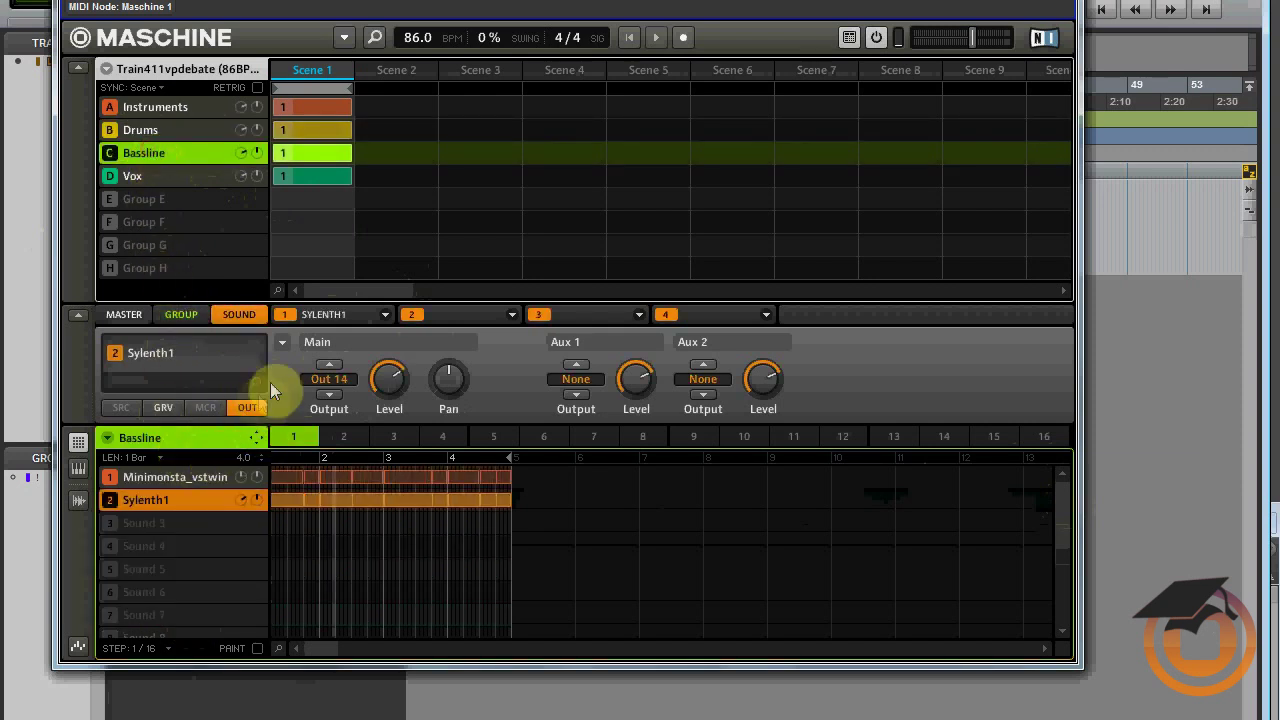
click(190, 475)
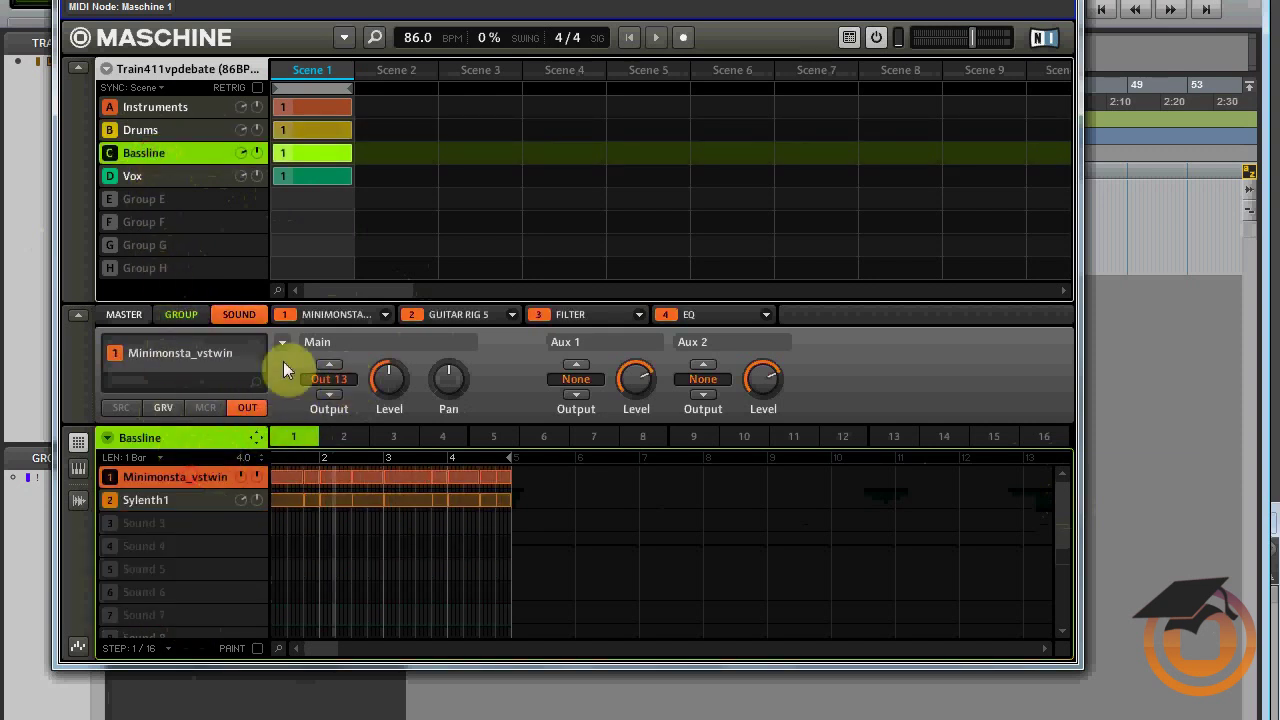
click(152, 177)
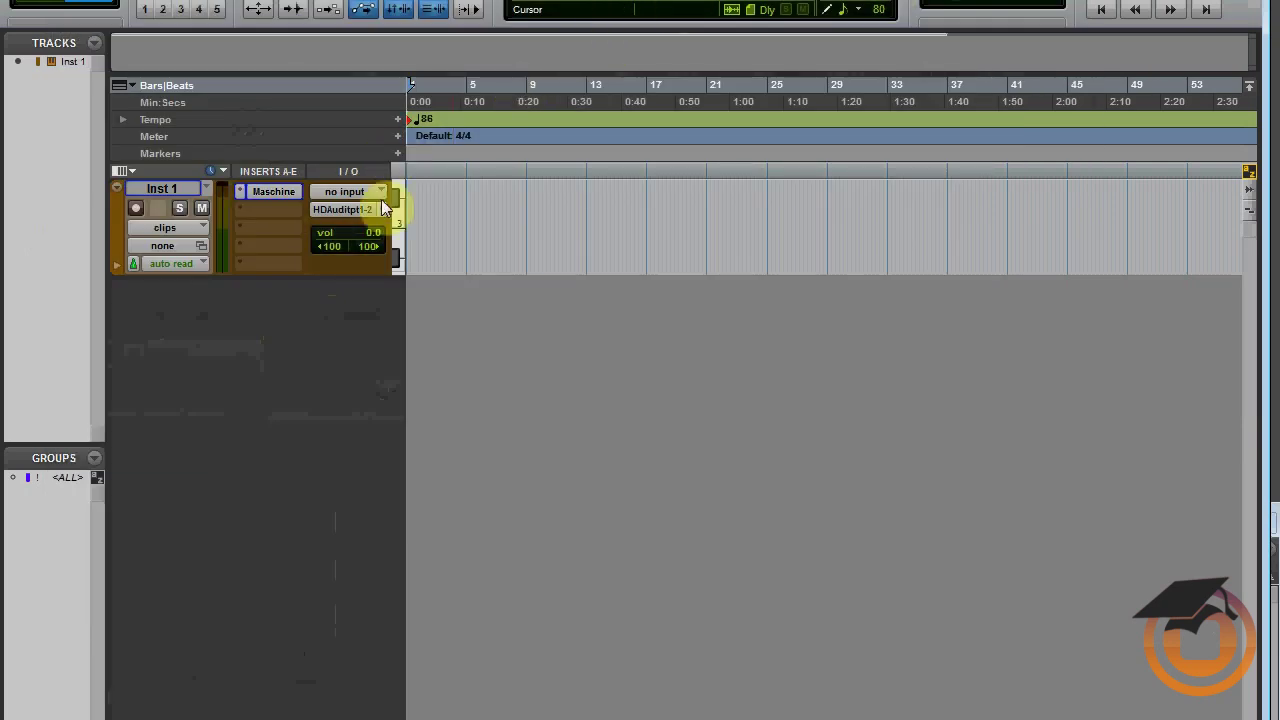
Step: Create 16 new stereo audio tracks from the Mix window
key(ctrl+=)
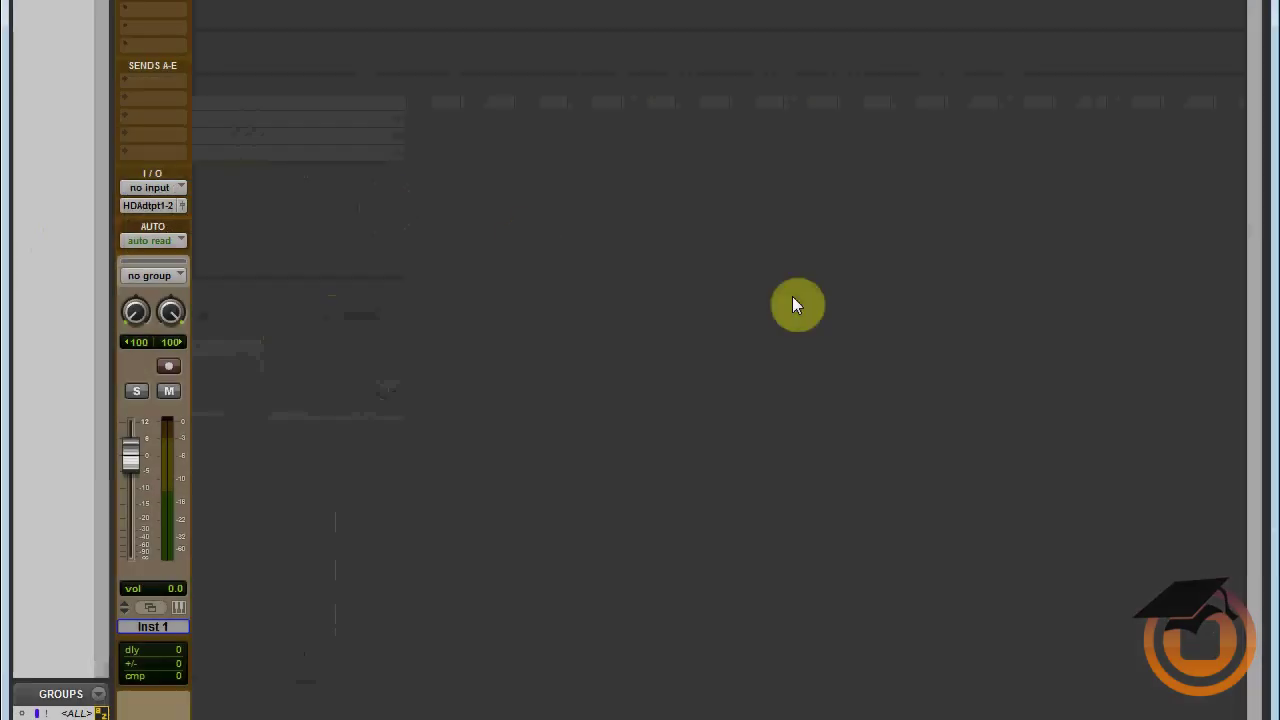
key(ctrl+shift+n)
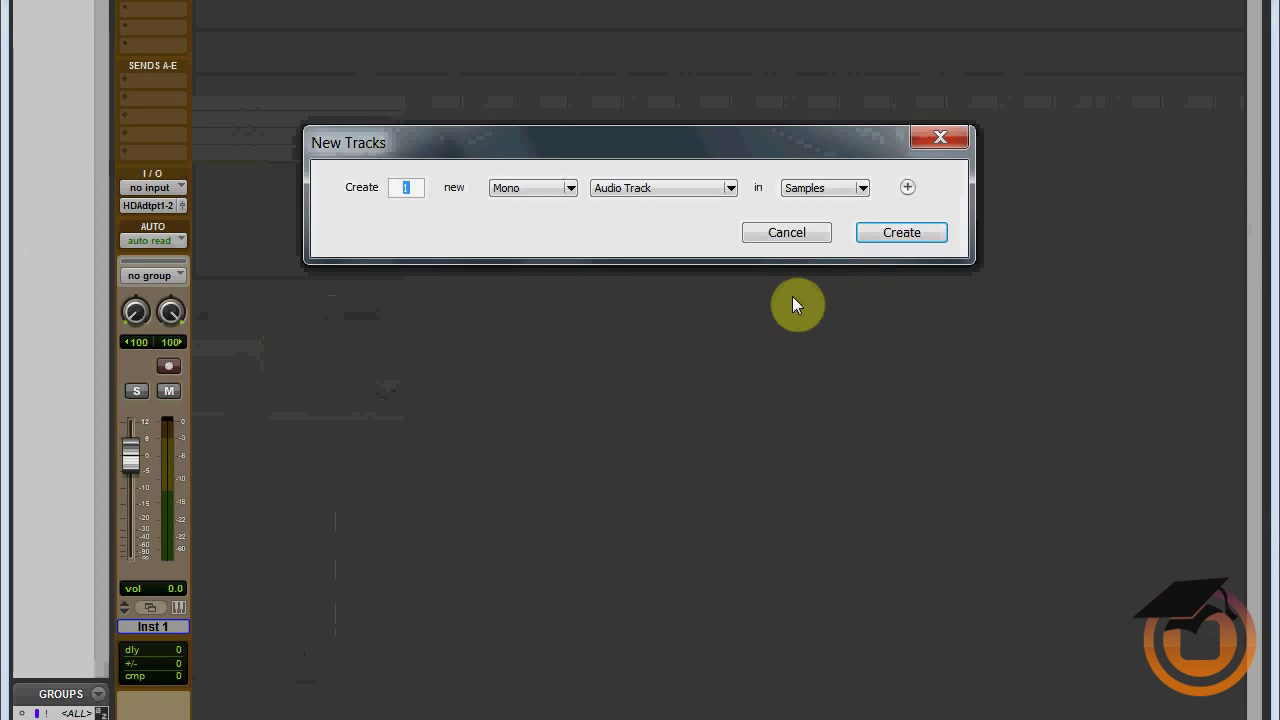
text(16)
key(ctrl+Right)
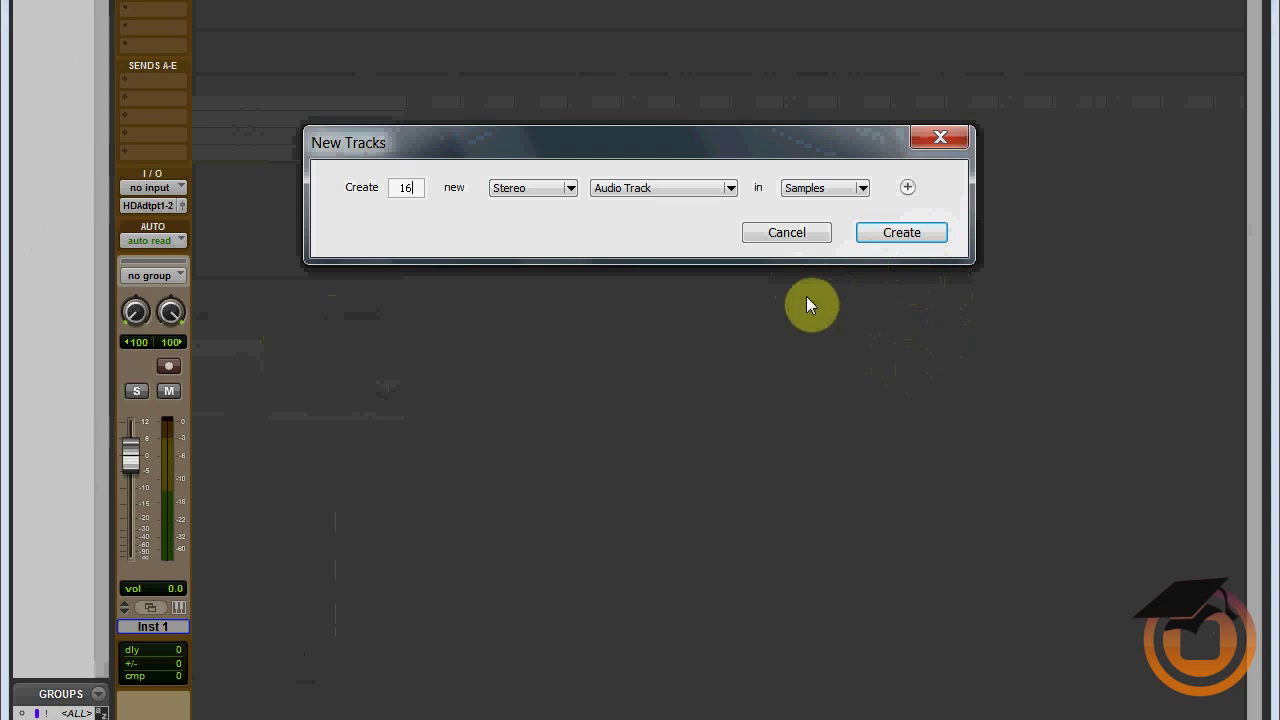
click(881, 241)
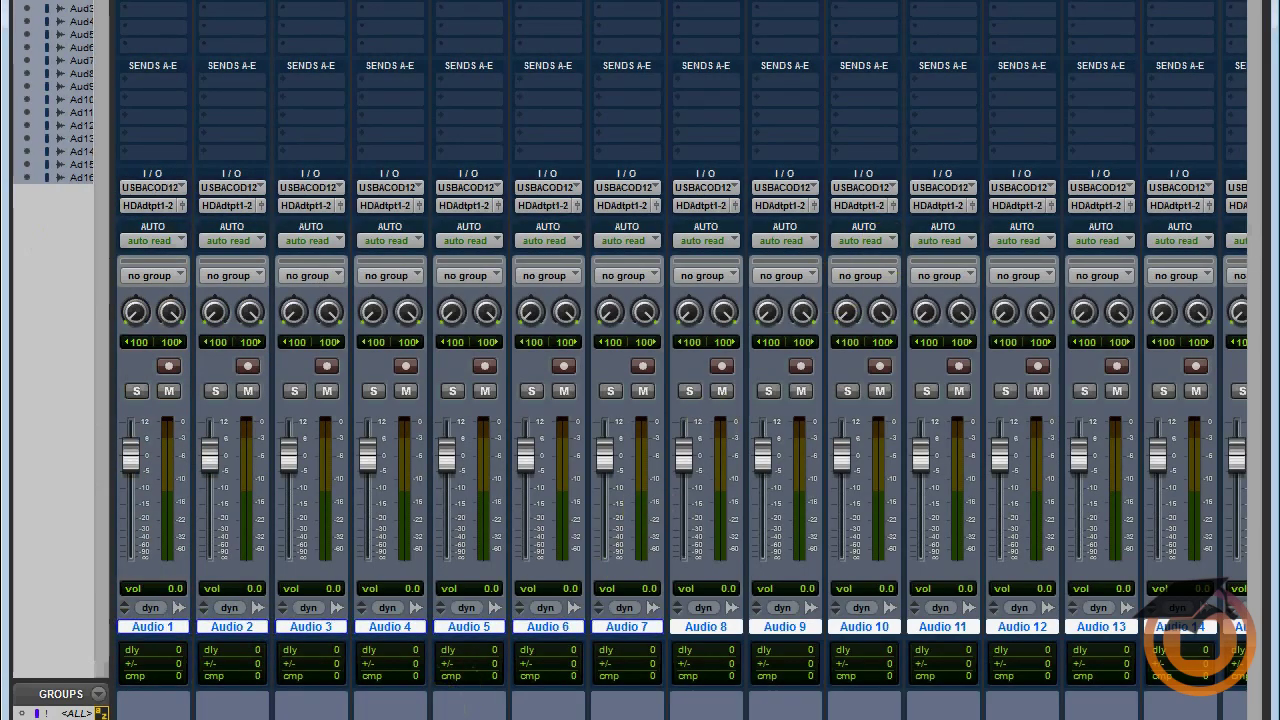
Step: Look over the new Audio 1–16 strips in the mixer, then return to the Edit window
click(239, 645)
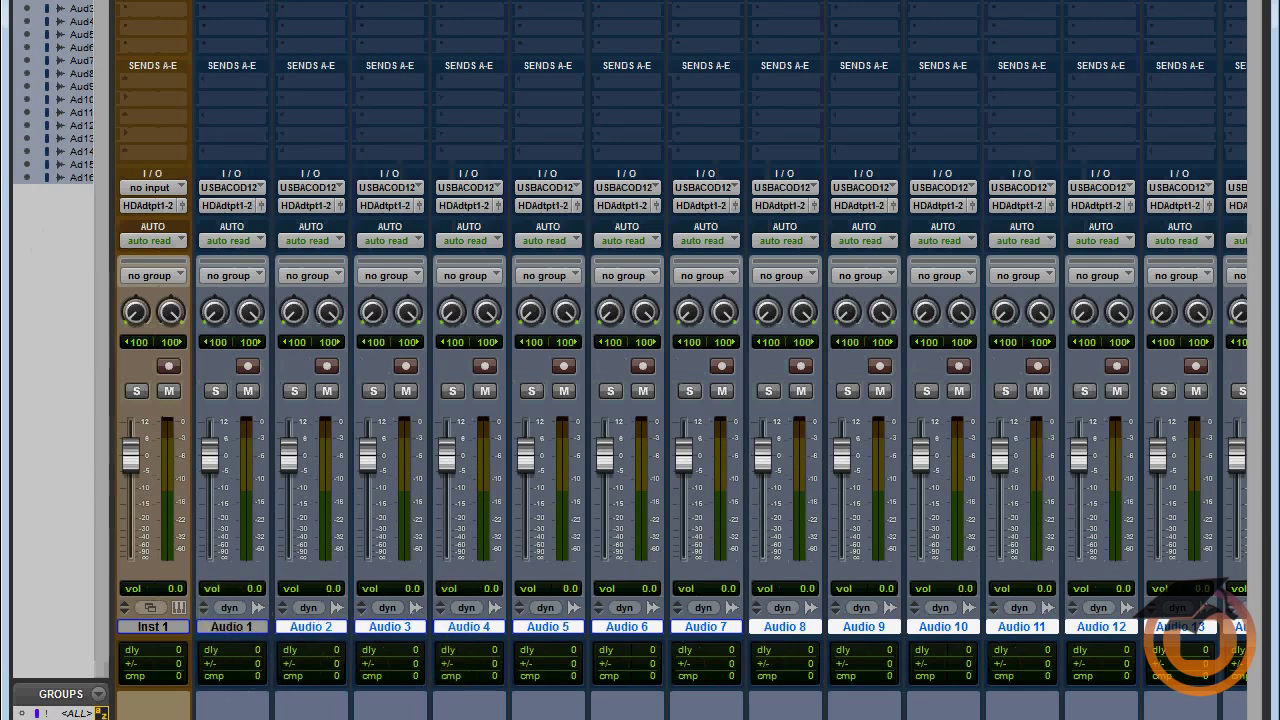
scroll(1195, 600, right, 3)
scroll(1195, 600, left, 3)
key(ctrl+equal)
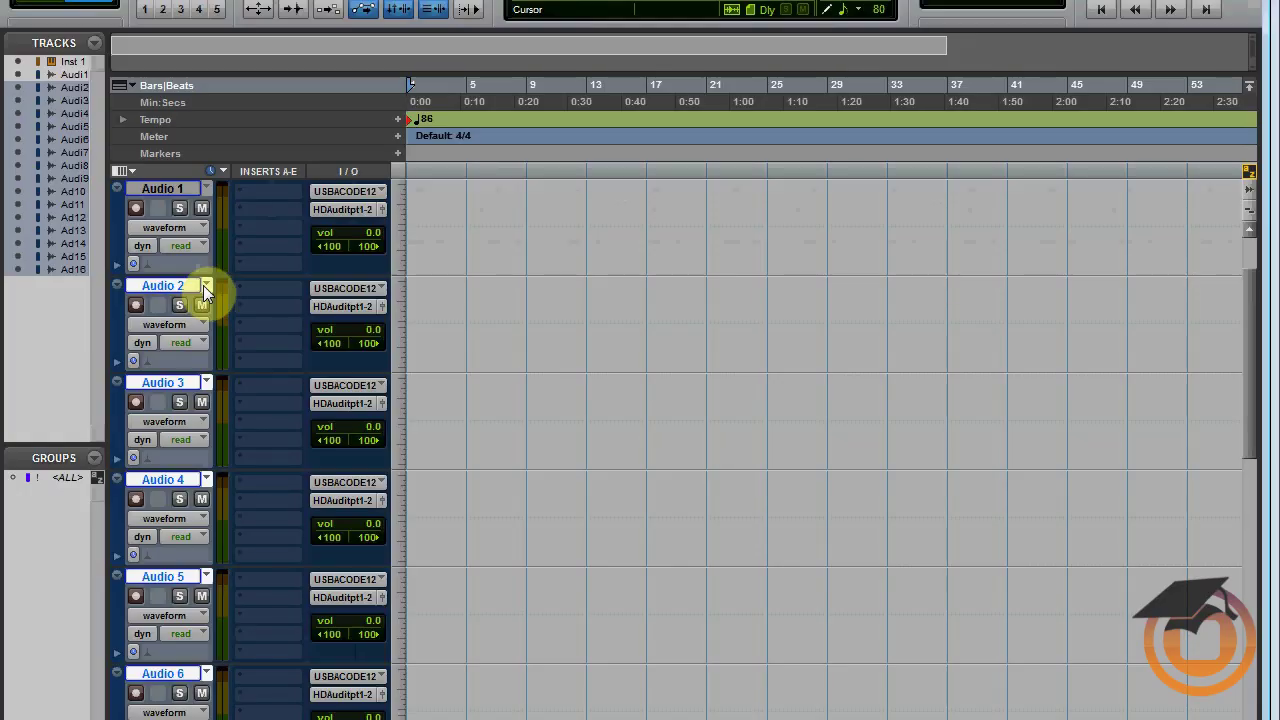
Step: Route the Inst 1 track's output to Bus 1-2 in the mixer
scroll(537, 347, up, 1)
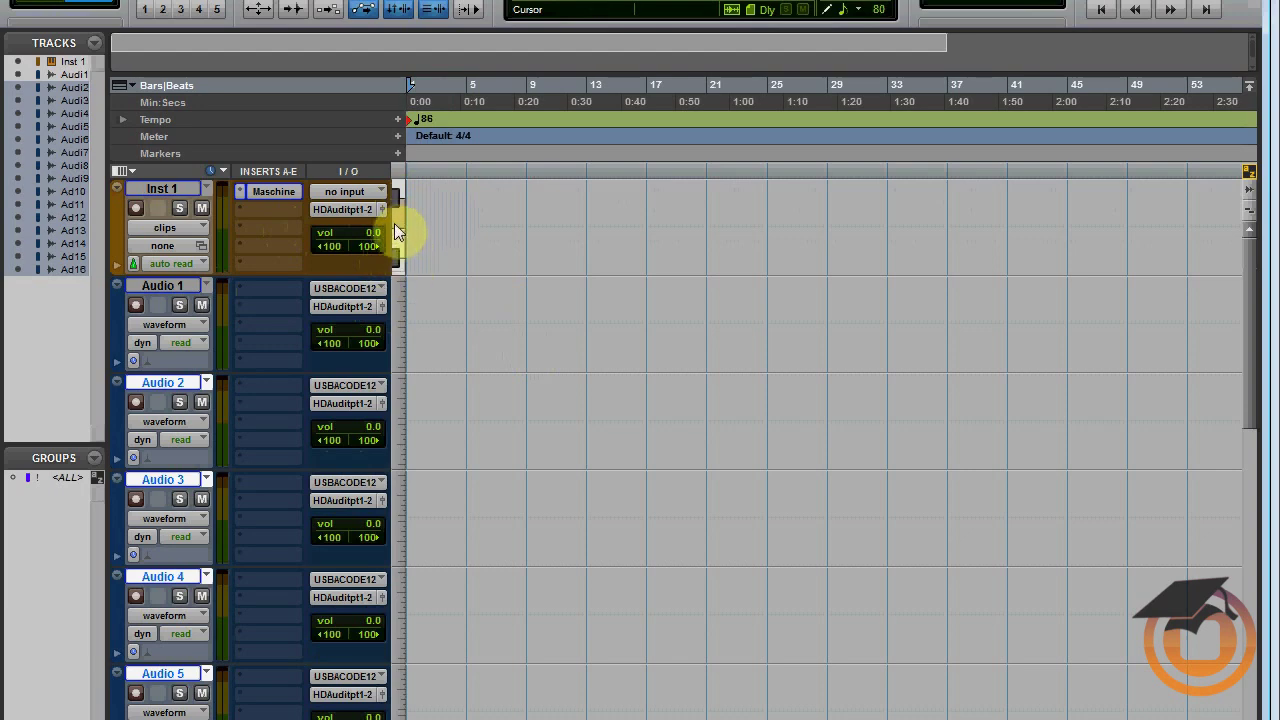
key(ctrl+equal)
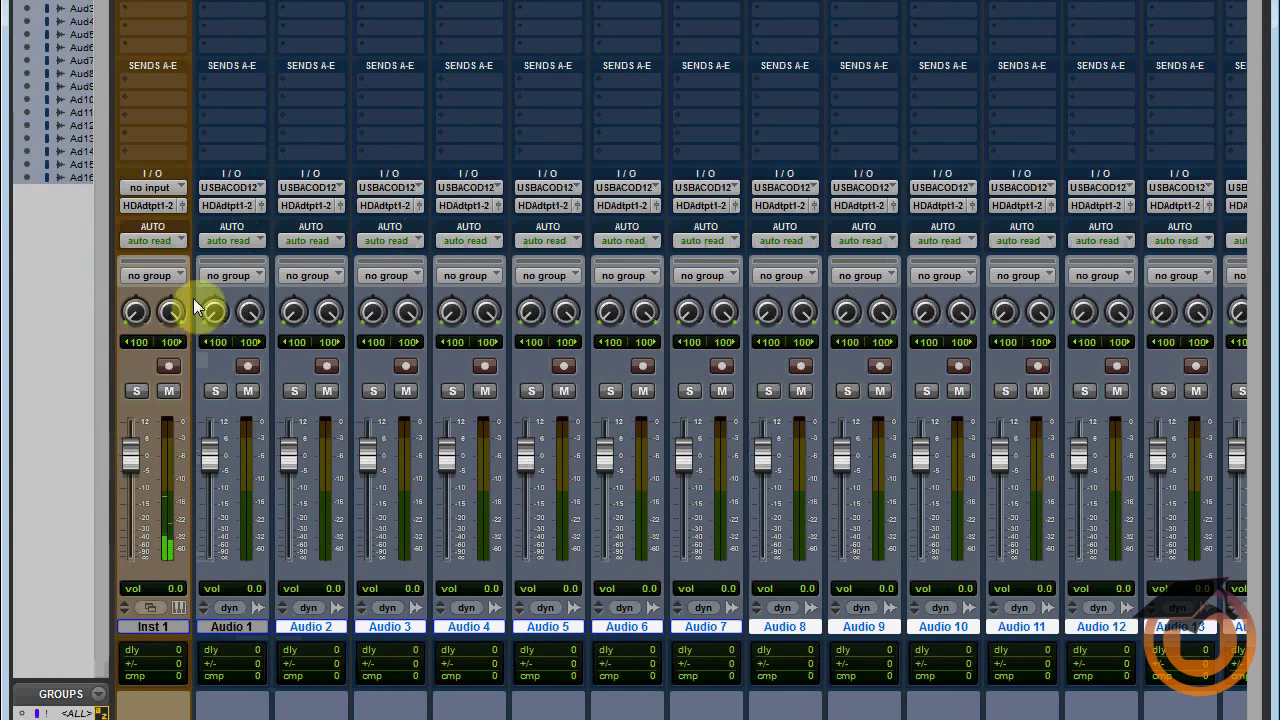
click(166, 205)
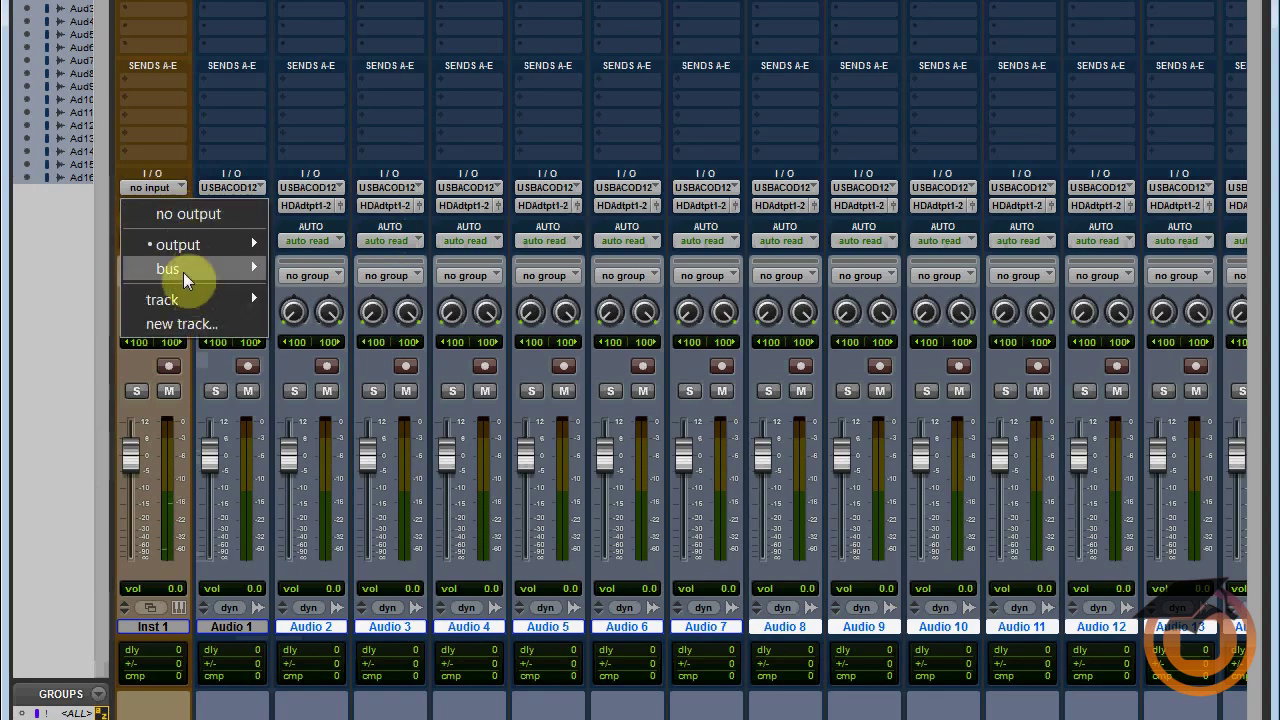
mouse_move(183, 272)
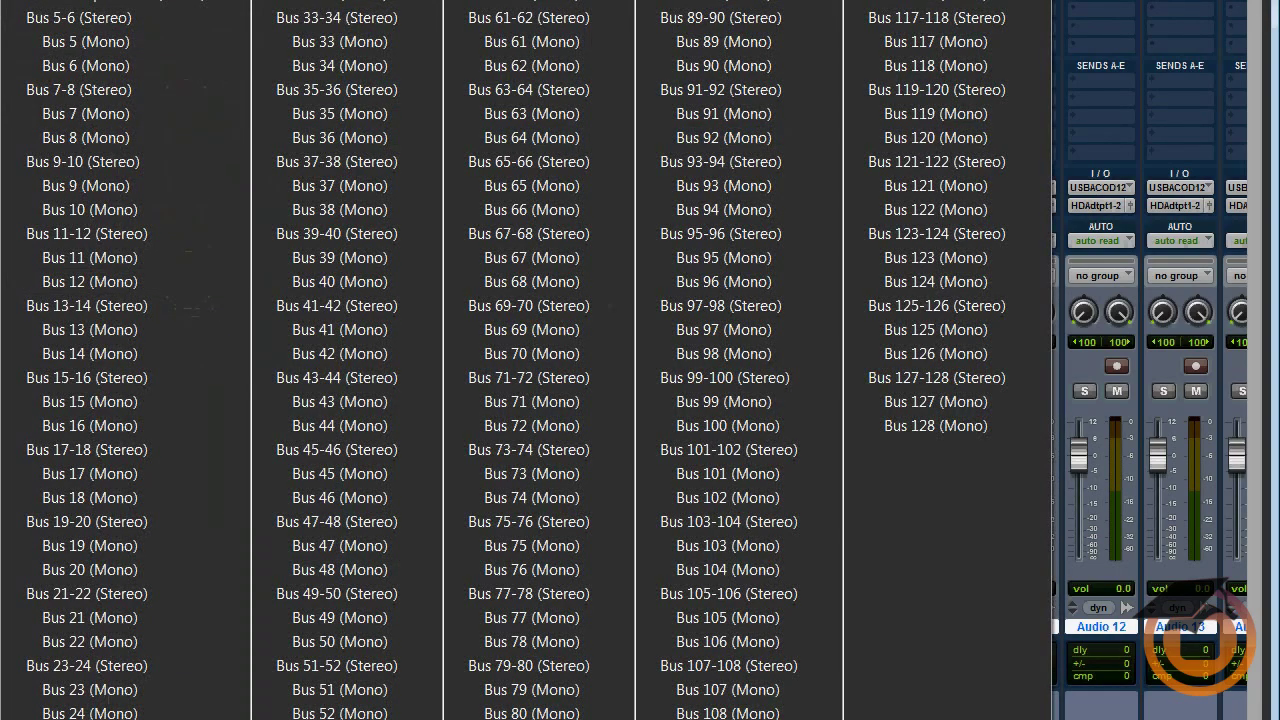
click(80, 17)
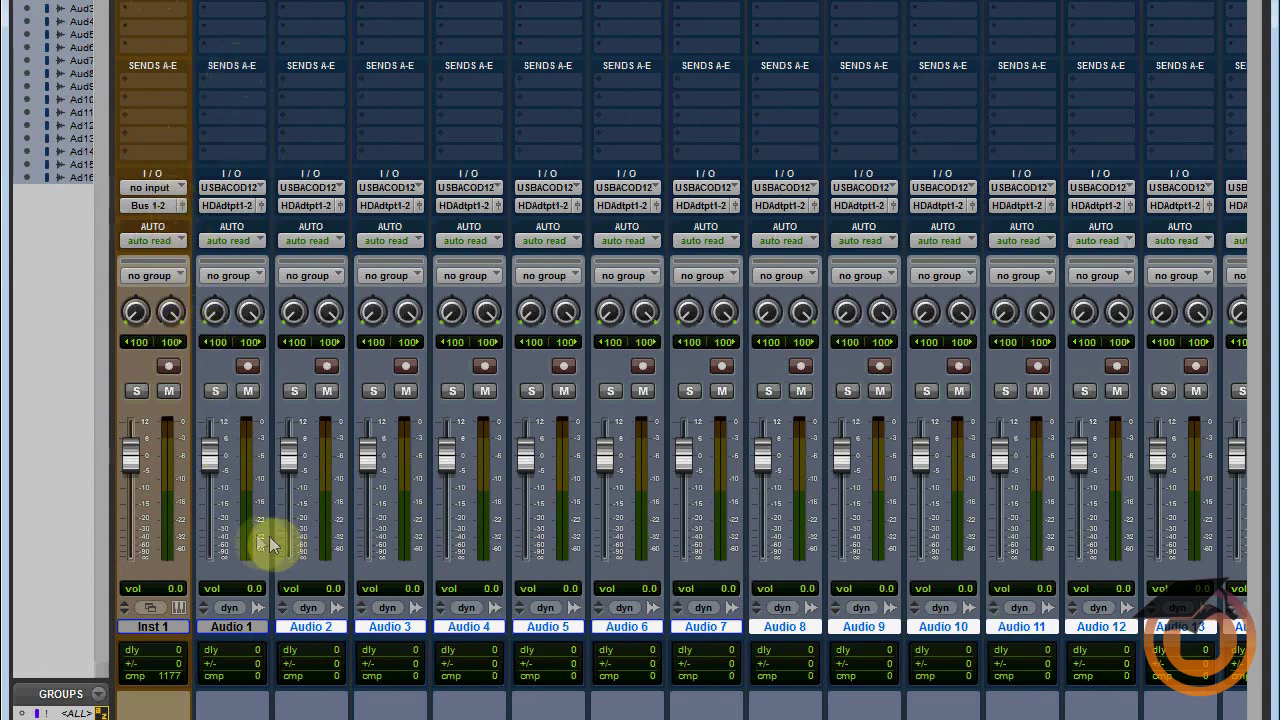
Step: Set Audio 1's input to Bus 1-2 and arm it for recording
click(236, 187)
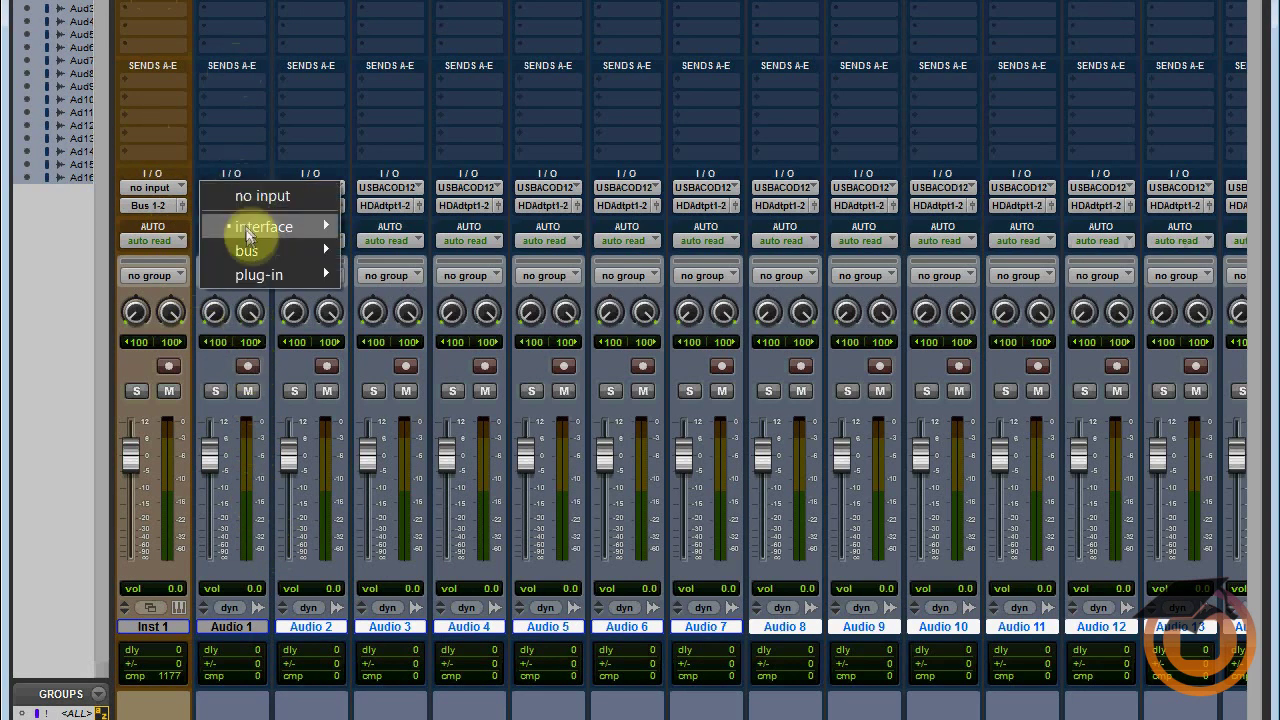
mouse_move(246, 255)
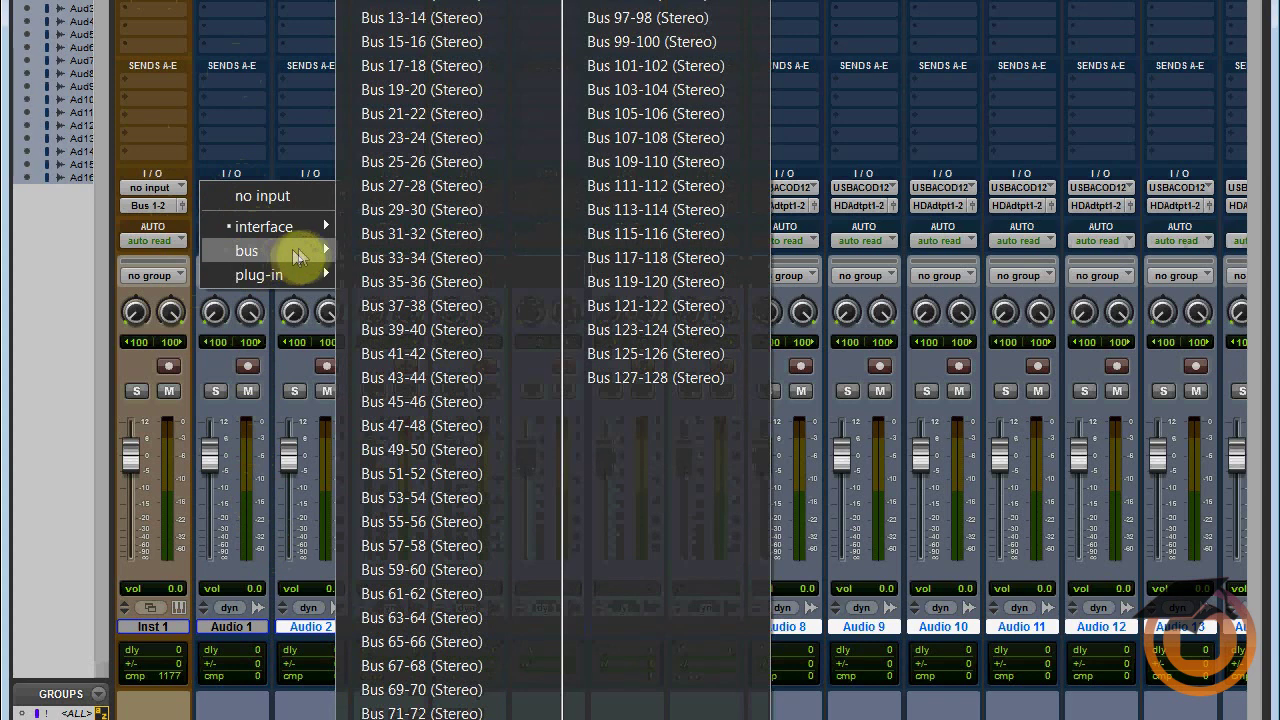
click(324, 97)
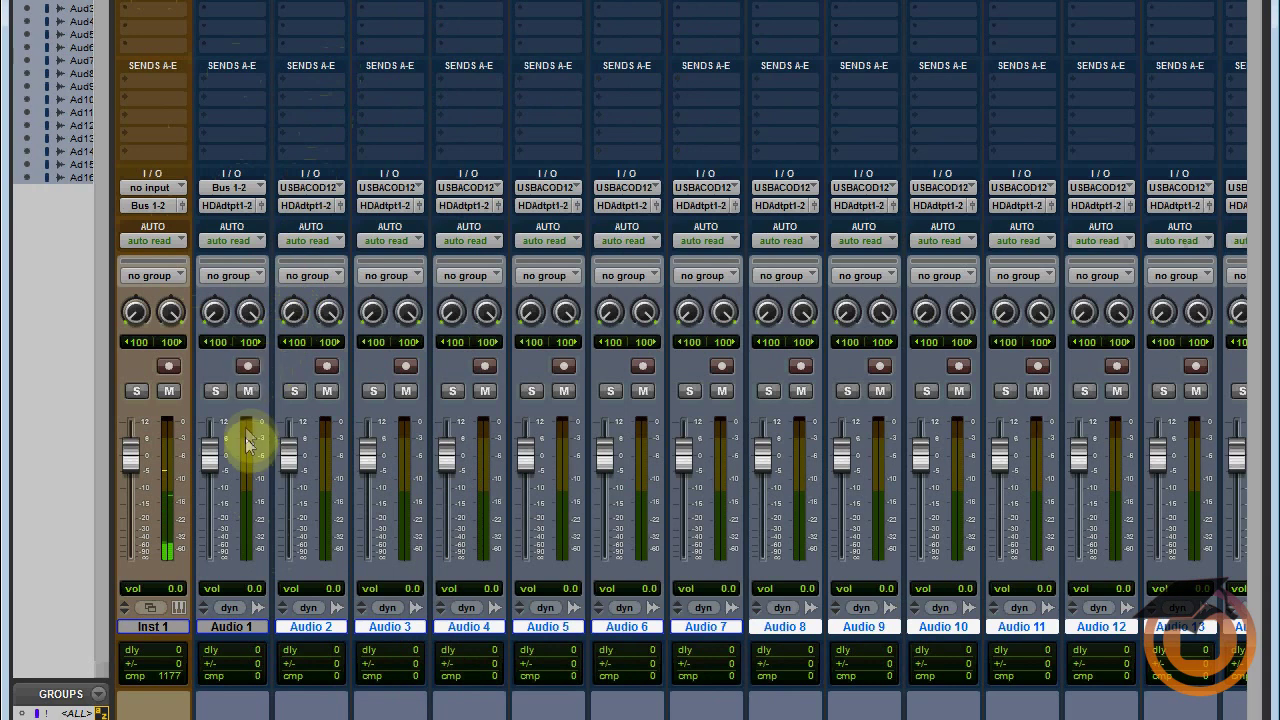
click(246, 366)
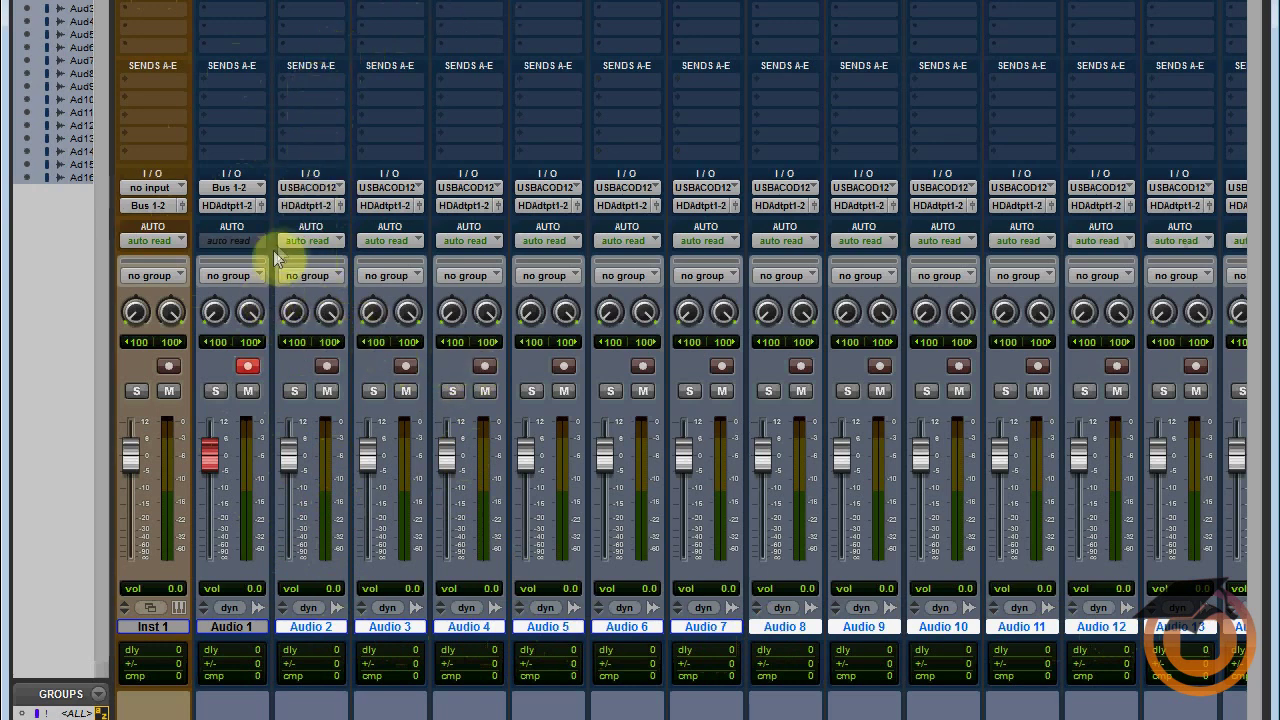
click(316, 188)
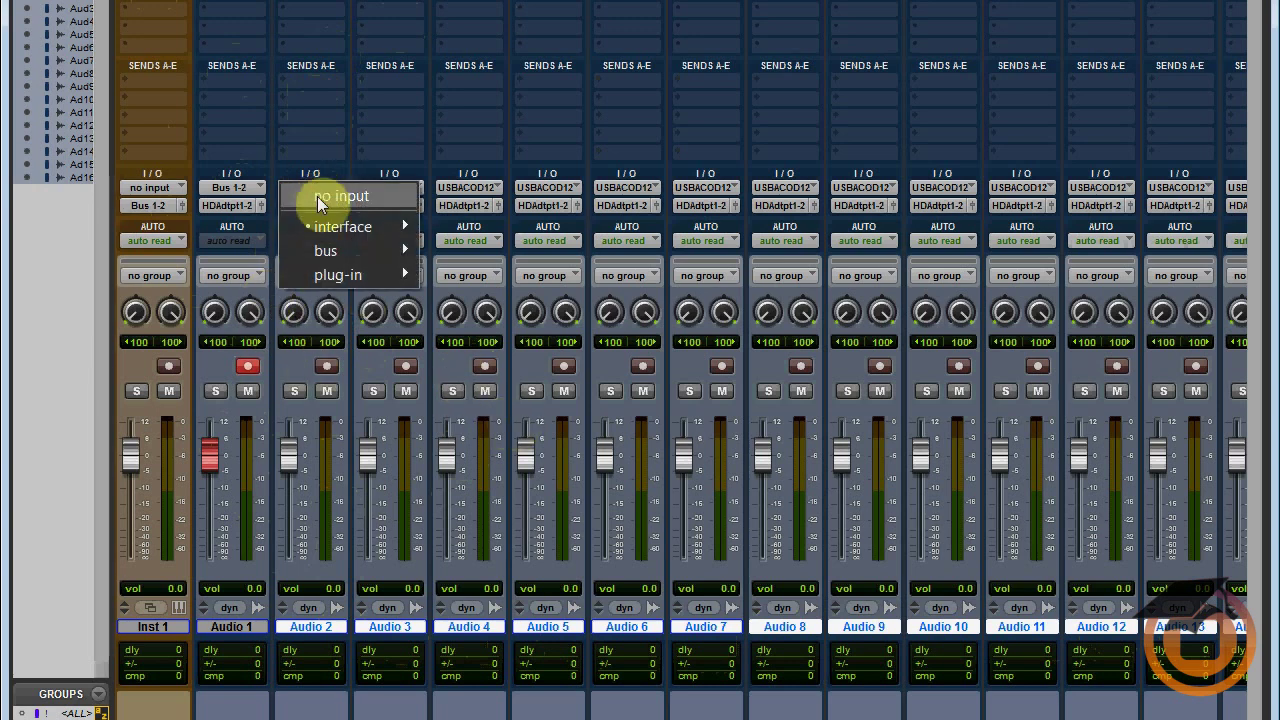
Step: Leave Audio 2's input unchanged at USB Audio CODEC 1-2 and disarm Audio 1
mouse_move(319, 280)
mouse_move(538, 281)
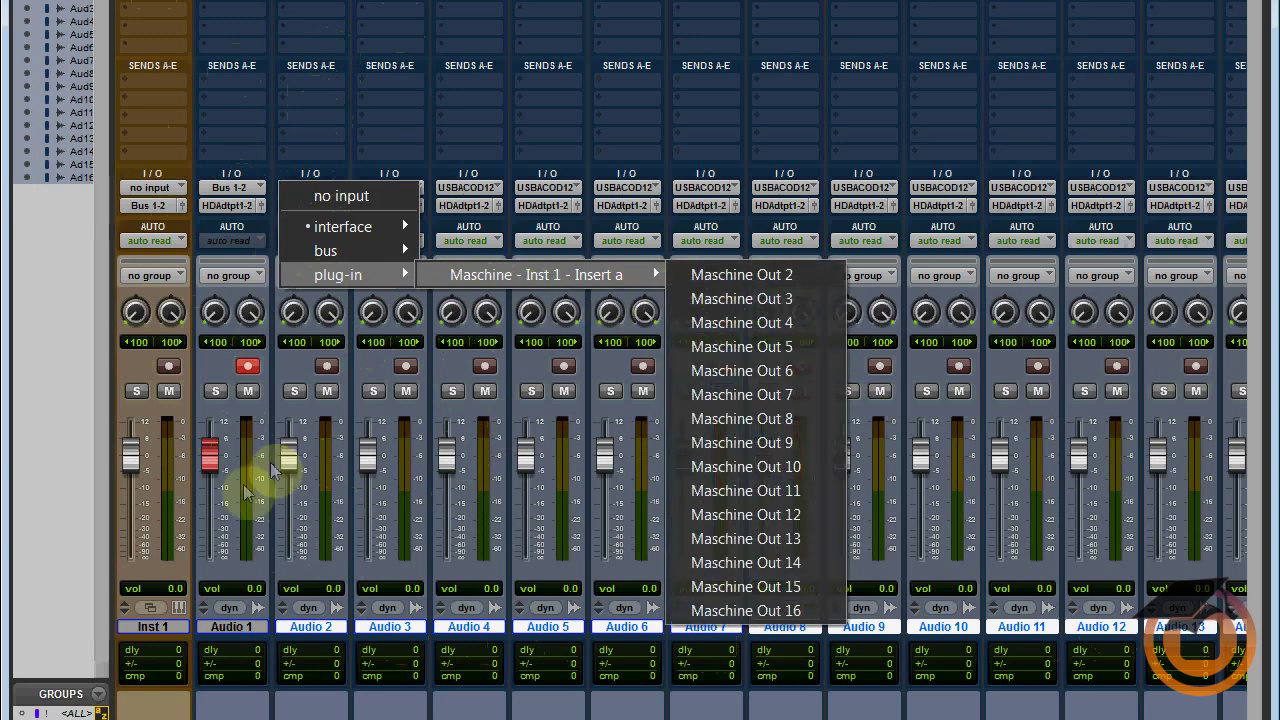
click(448, 150)
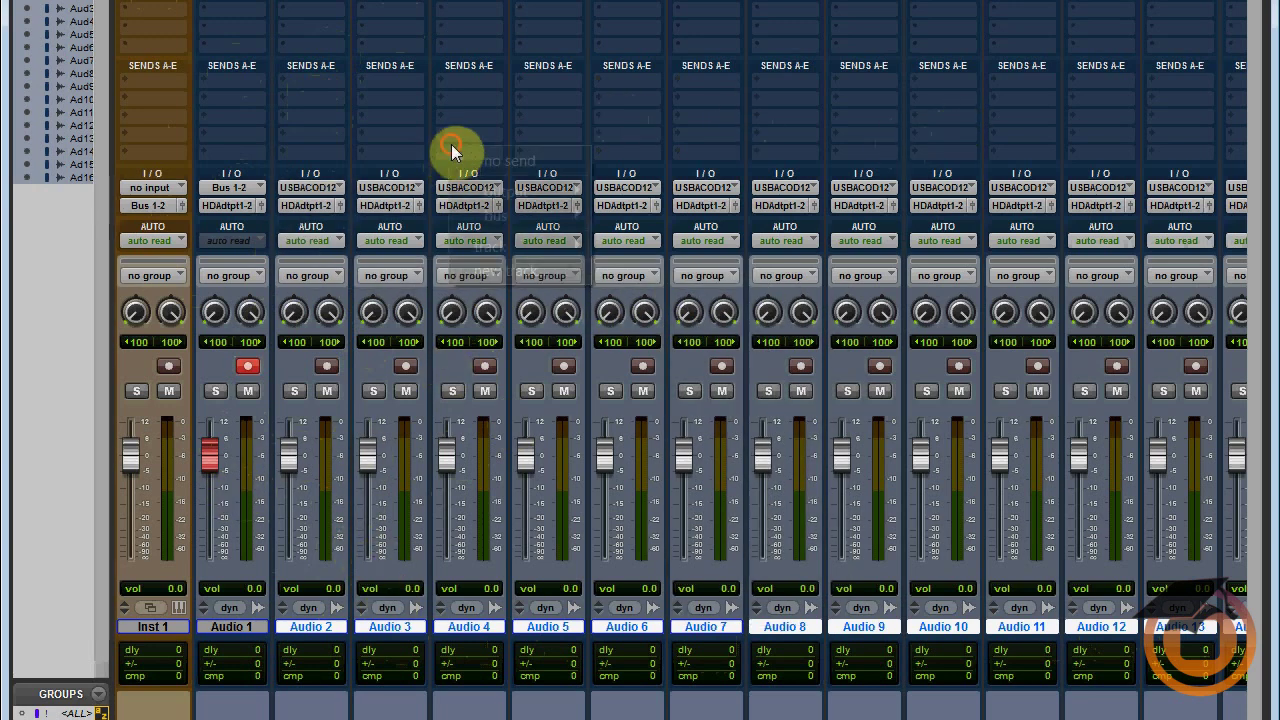
click(451, 144)
click(335, 705)
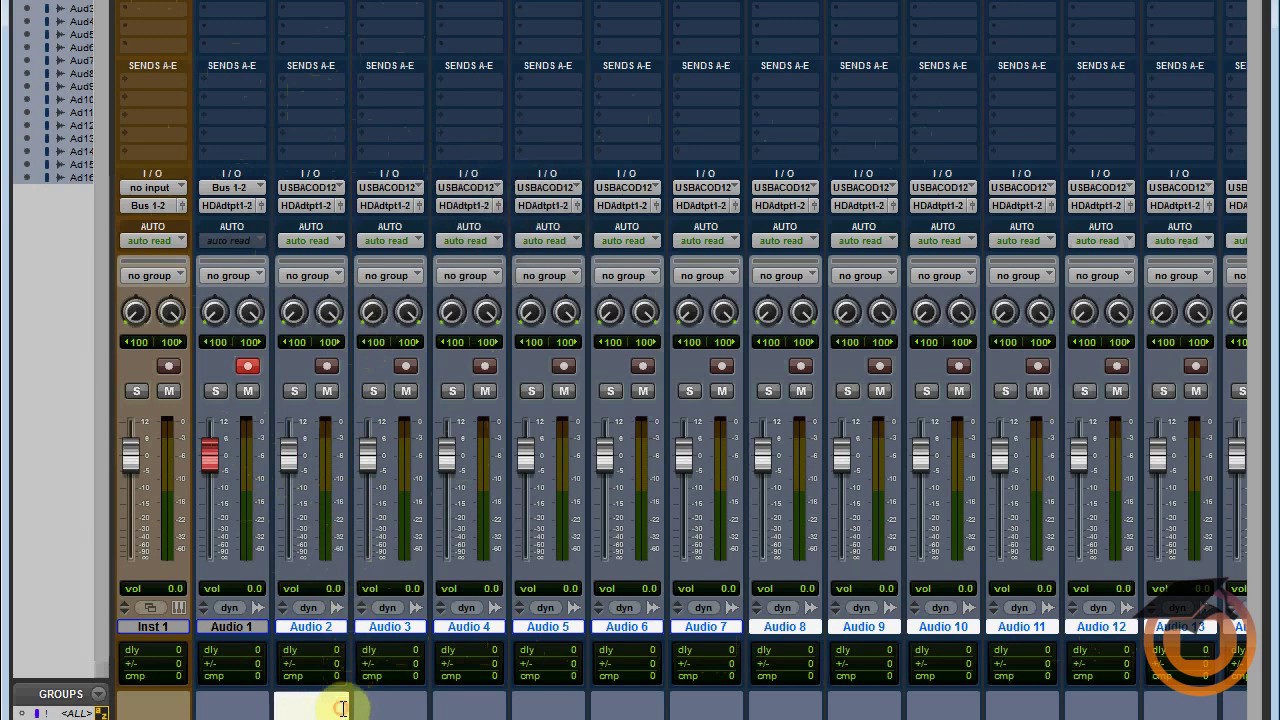
click(246, 368)
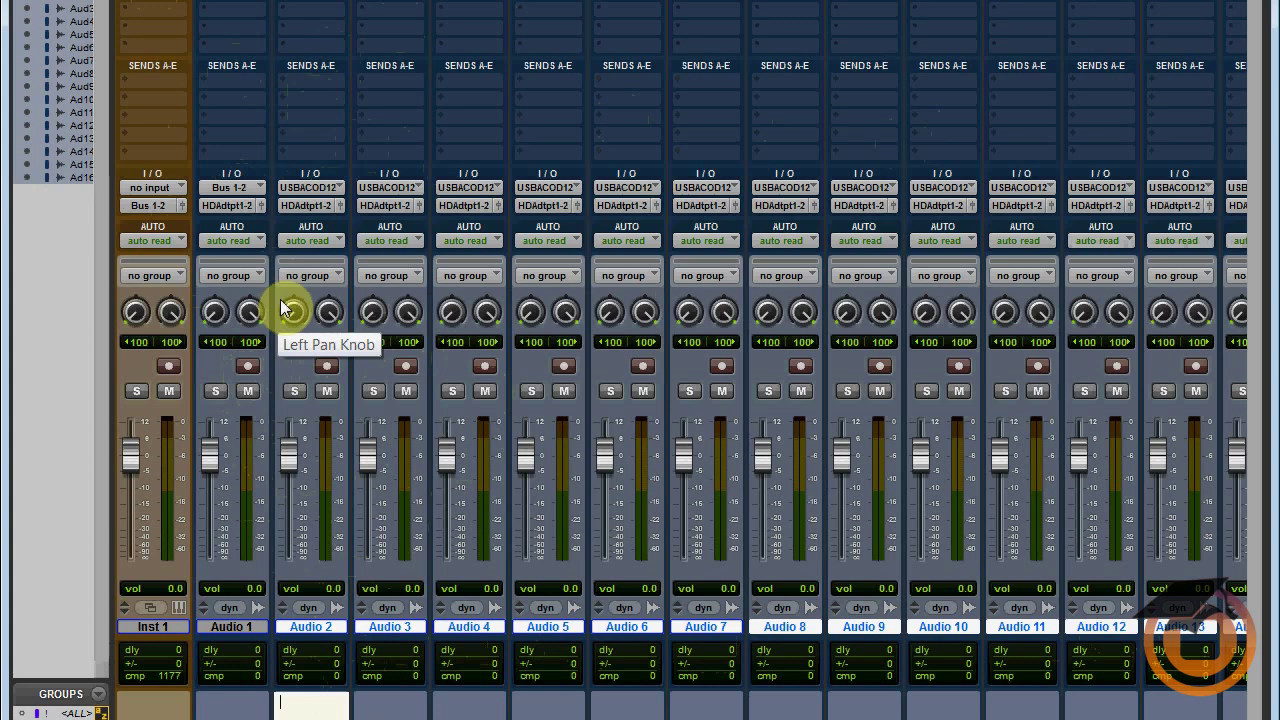
Step: Route Audio 2 onward to consecutive Maschine outputs from Maschine Out 2, and arm all Audio tracks
click(338, 192)
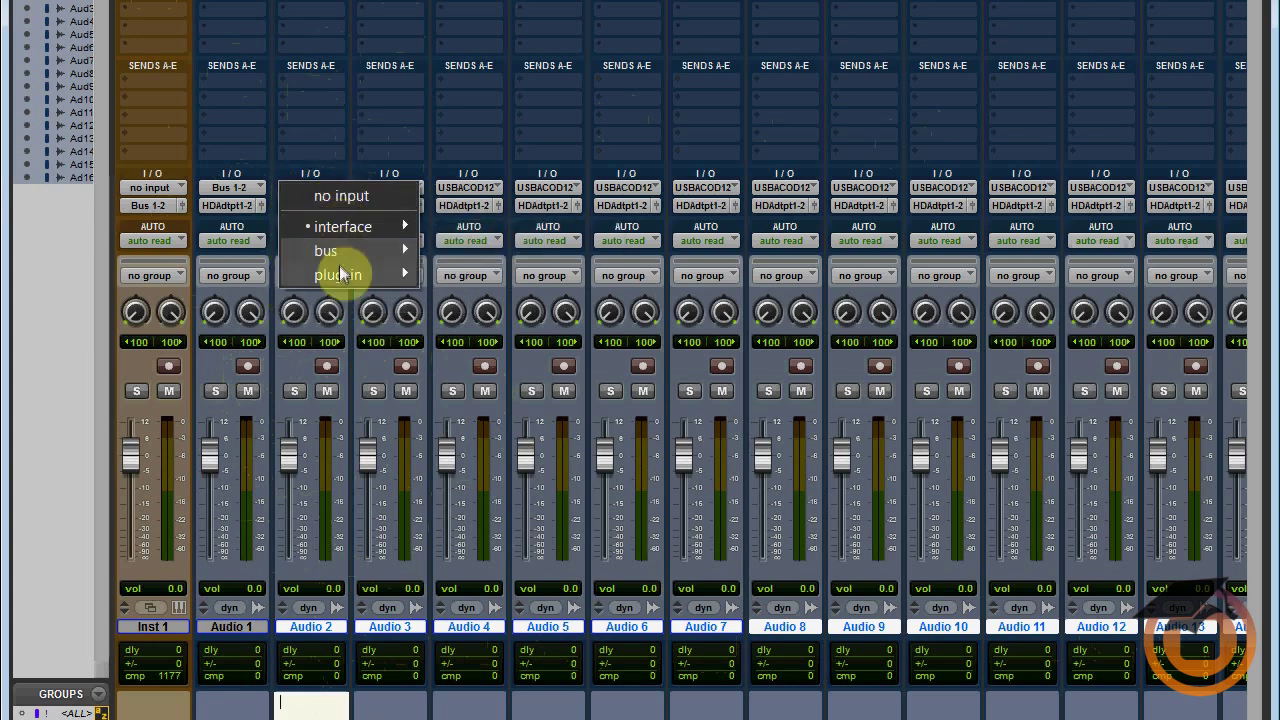
mouse_move(339, 285)
mouse_move(514, 276)
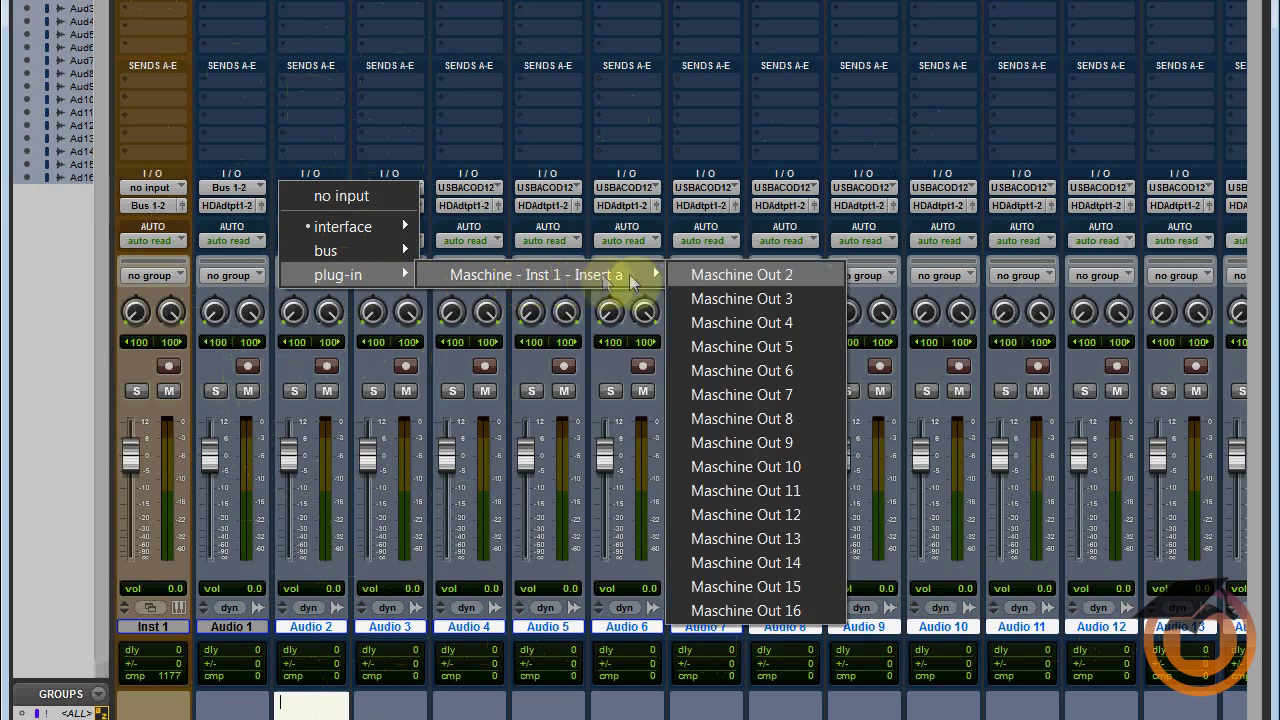
ctrl+alt+click(740, 278)
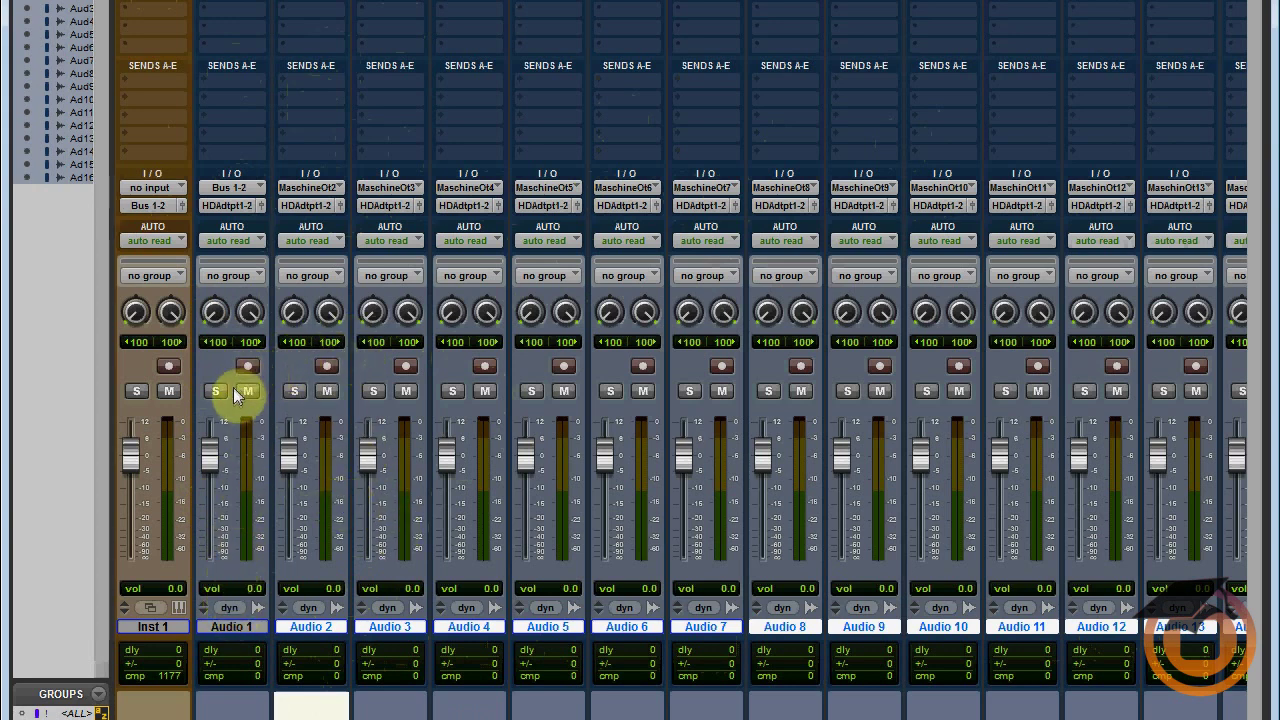
alt+click(247, 366)
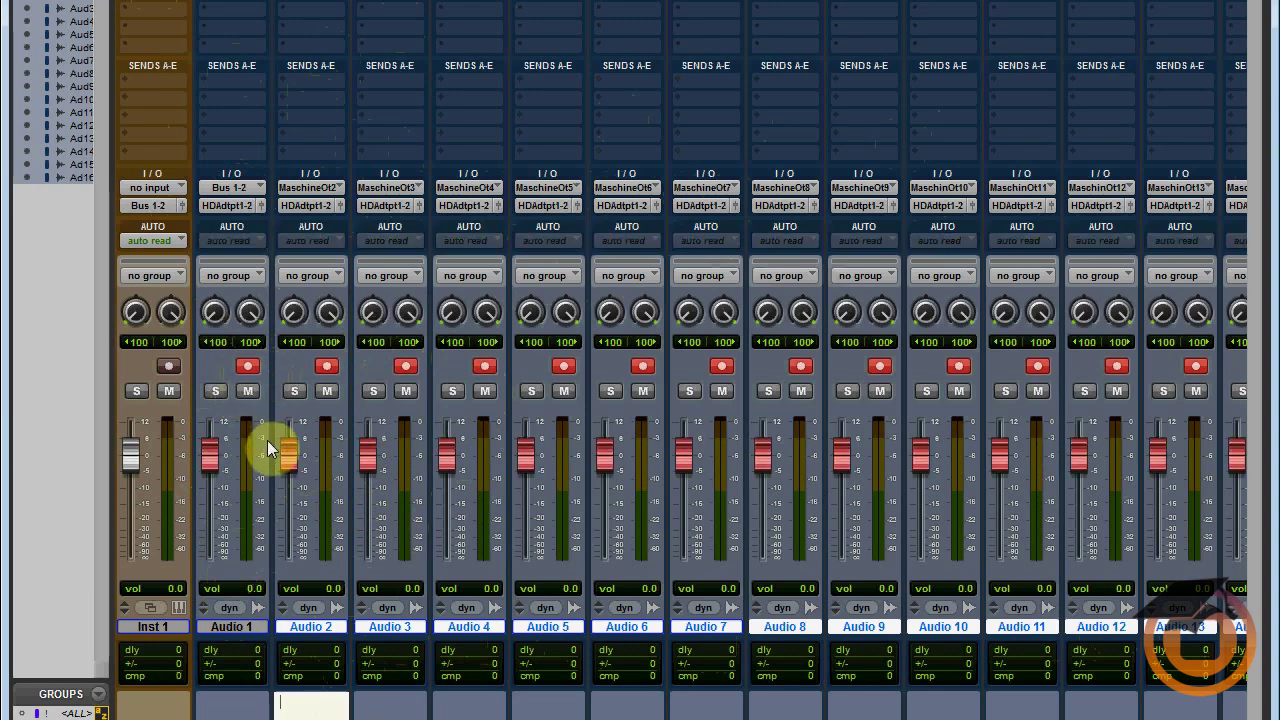
Step: In the Edit window, record about 40 seconds of Maschine output onto every armed Audio track
key(ctrl+equal)
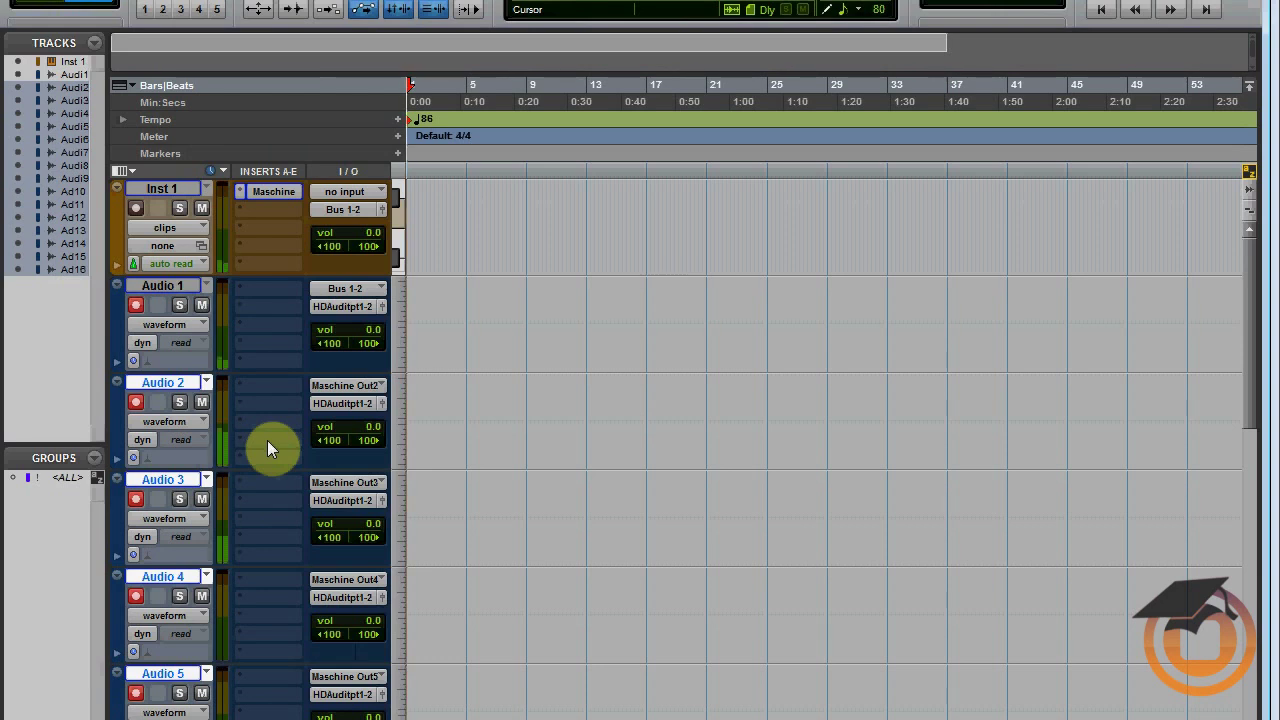
key(ctrl+space)
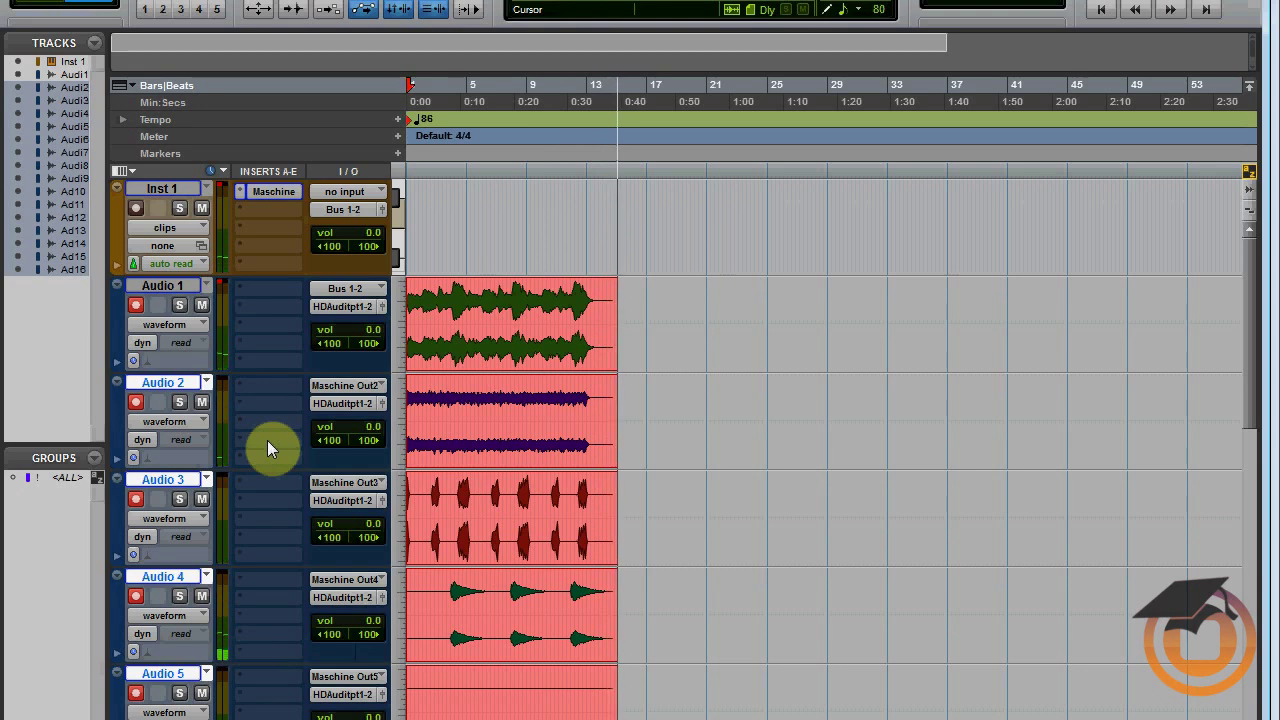
key(space)
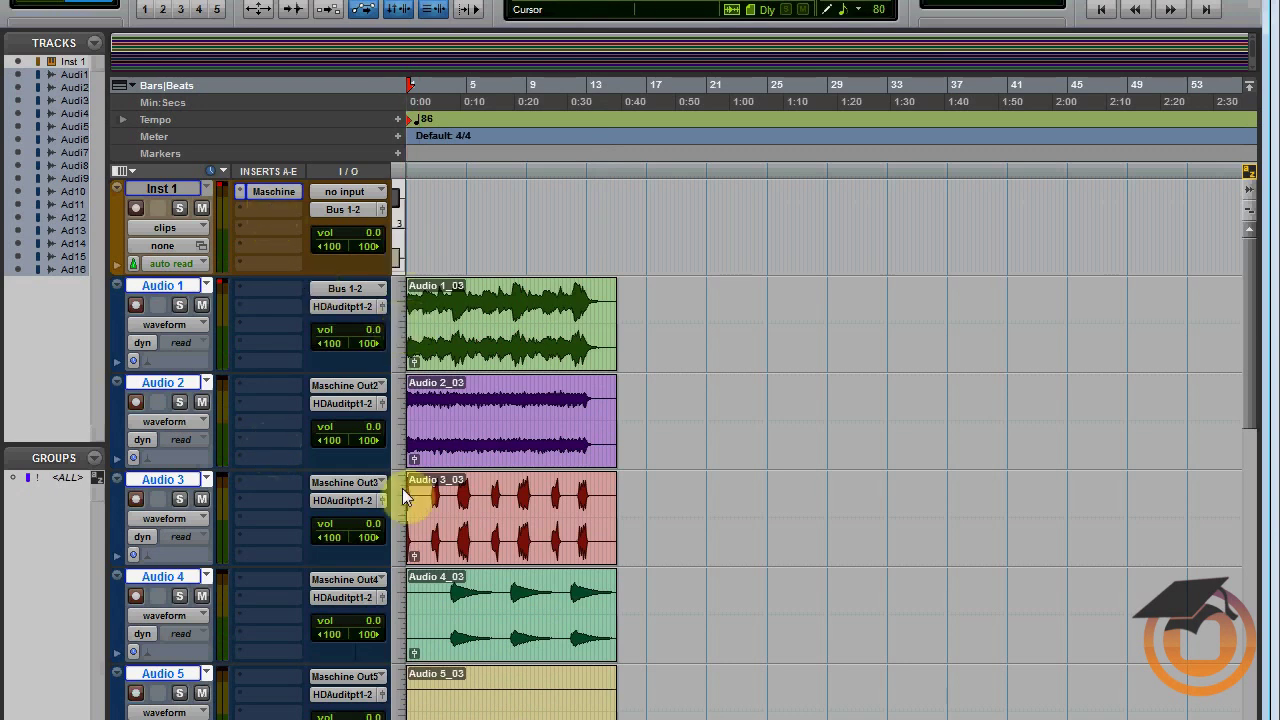
Step: Hide the Inst 1 track and make it inactive, then place the insertion point in the recorded clips
scroll(402, 488, down, 1)
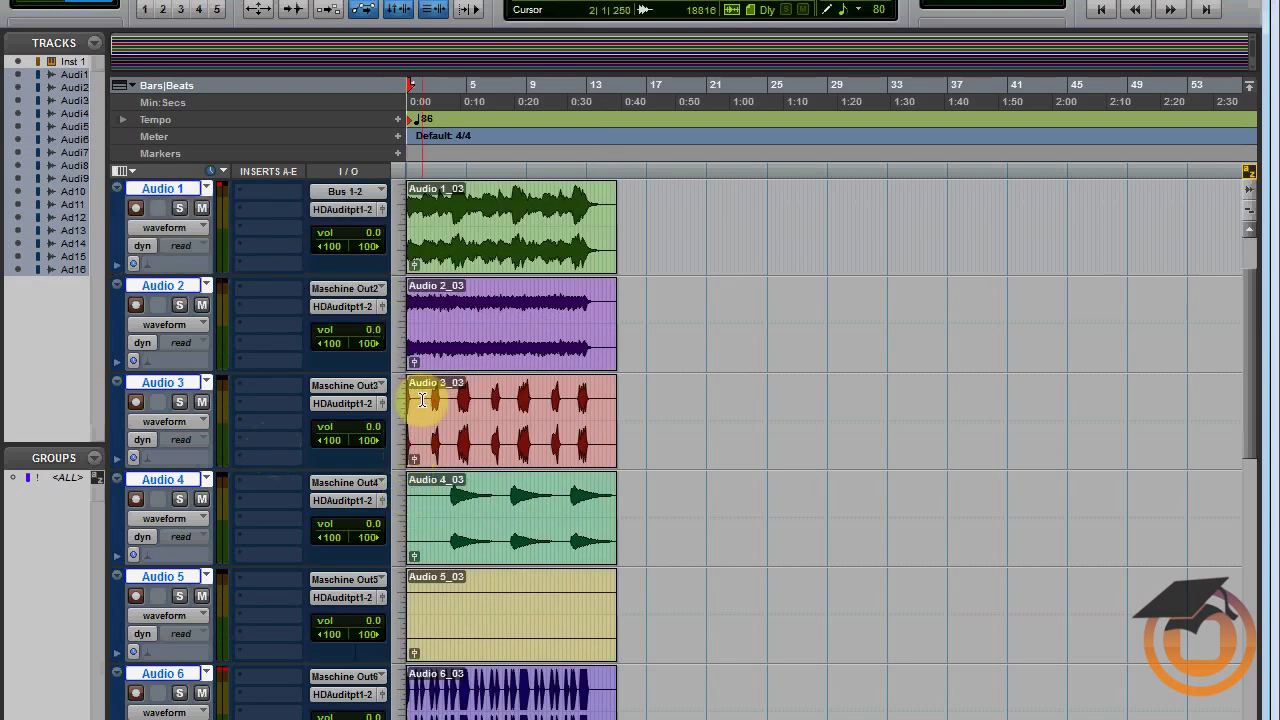
scroll(440, 305, up, 1)
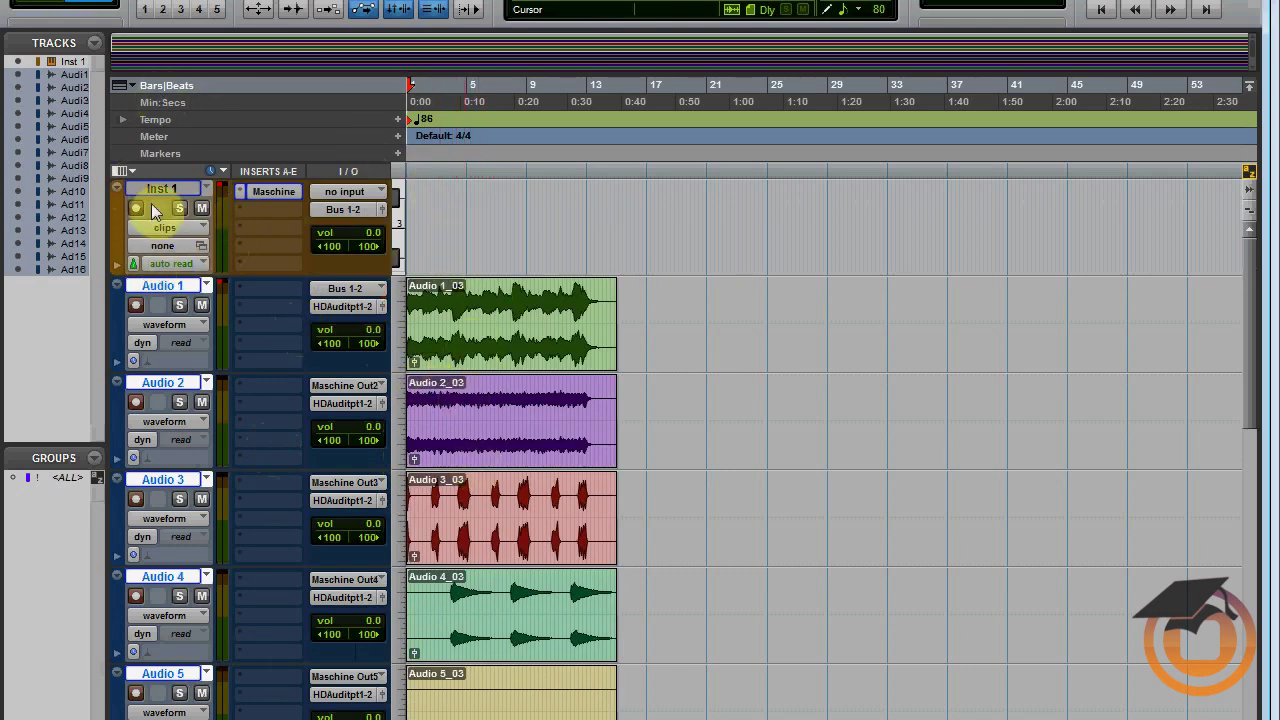
right_click(171, 187)
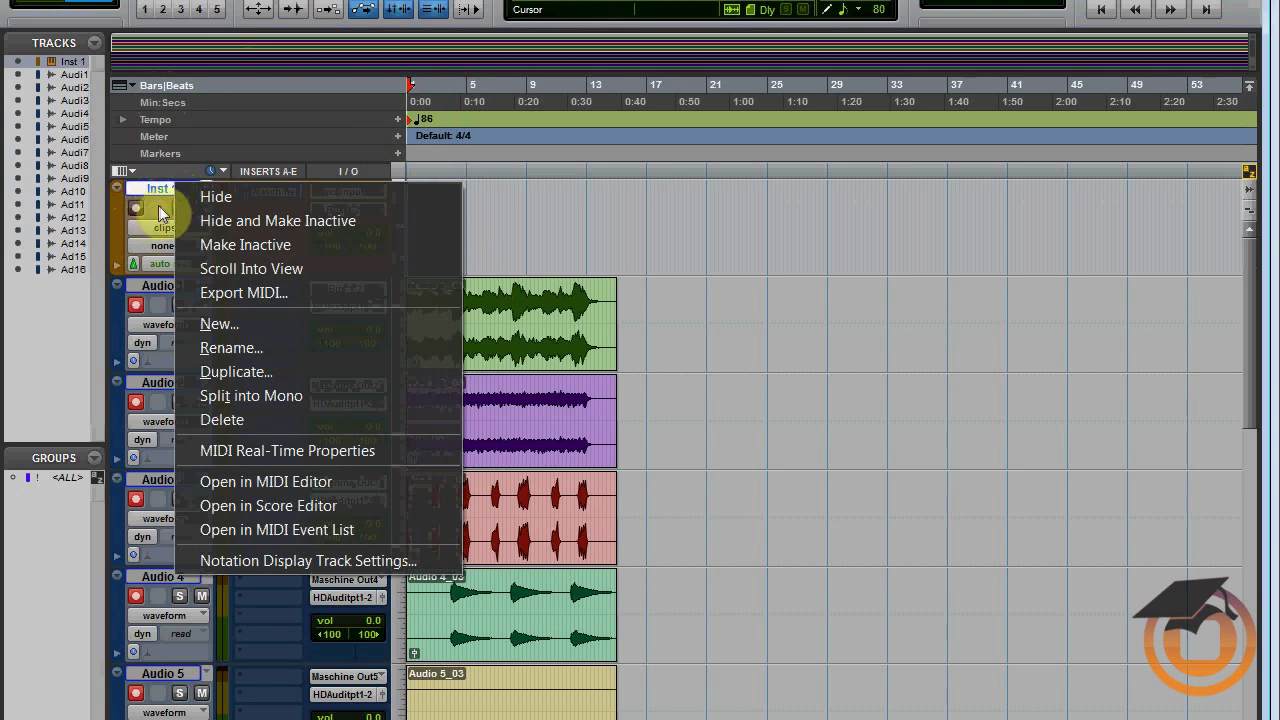
click(198, 219)
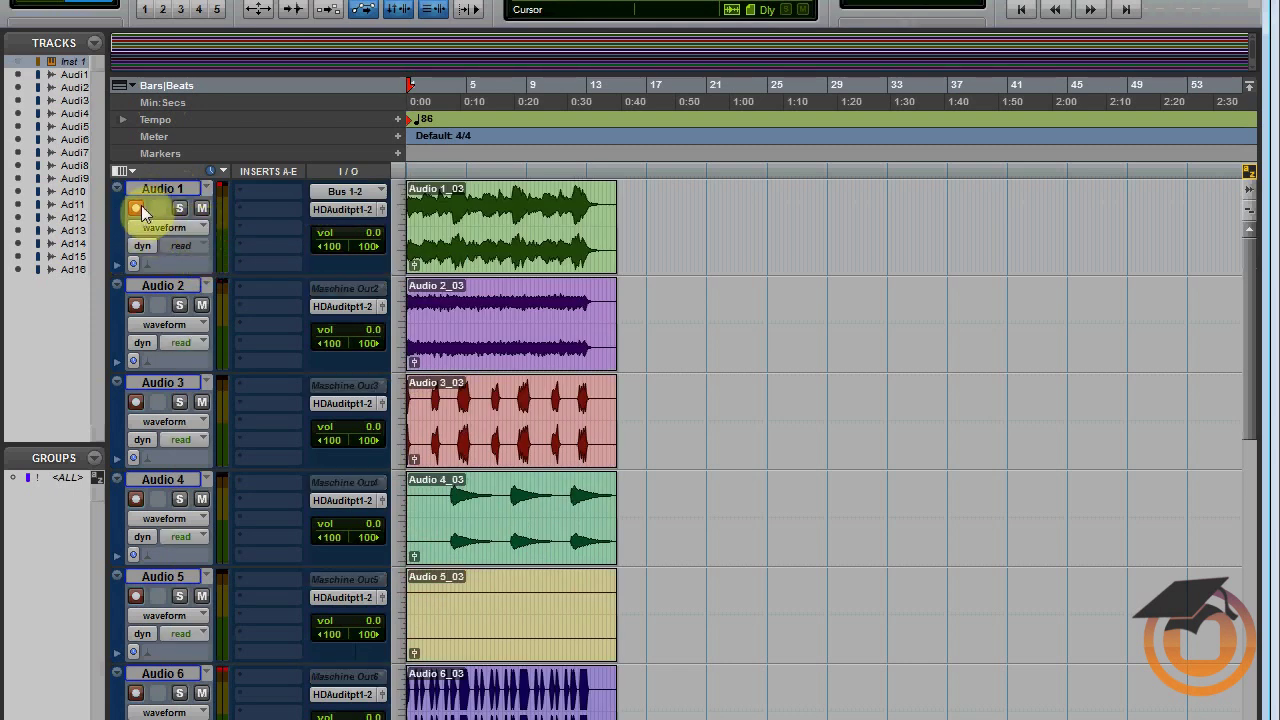
click(557, 284)
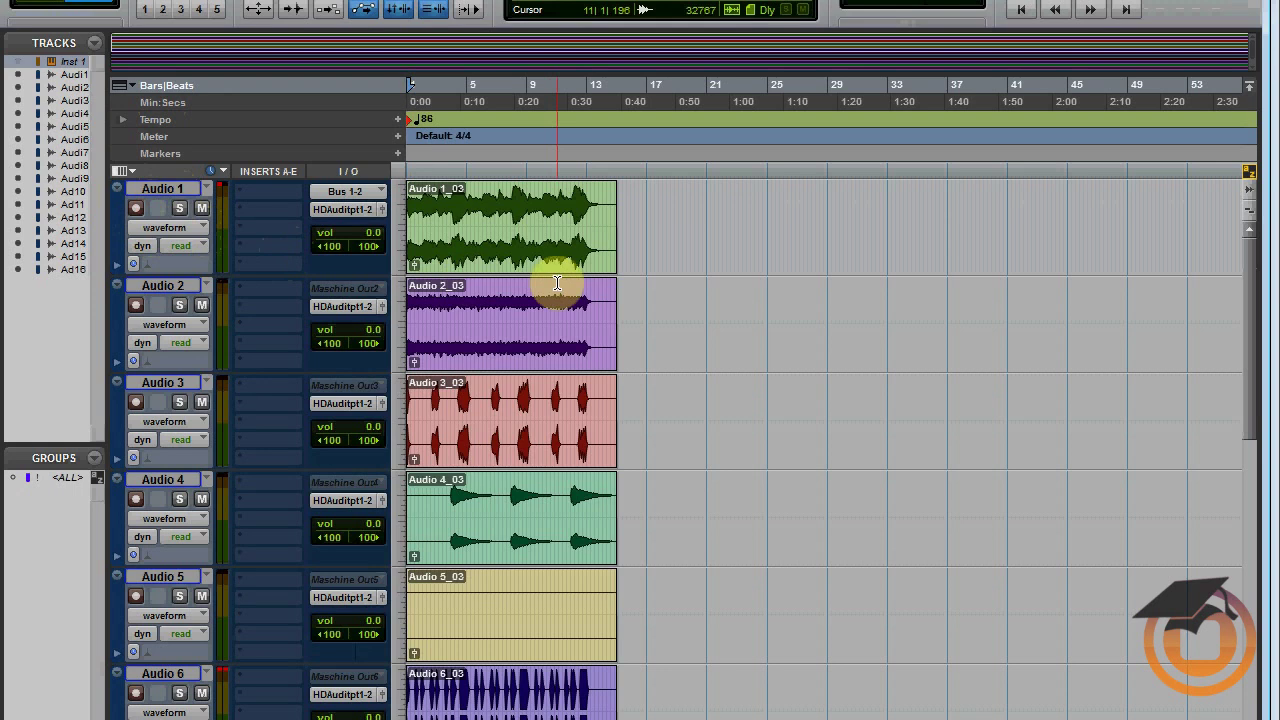
key(Return)
key(space)
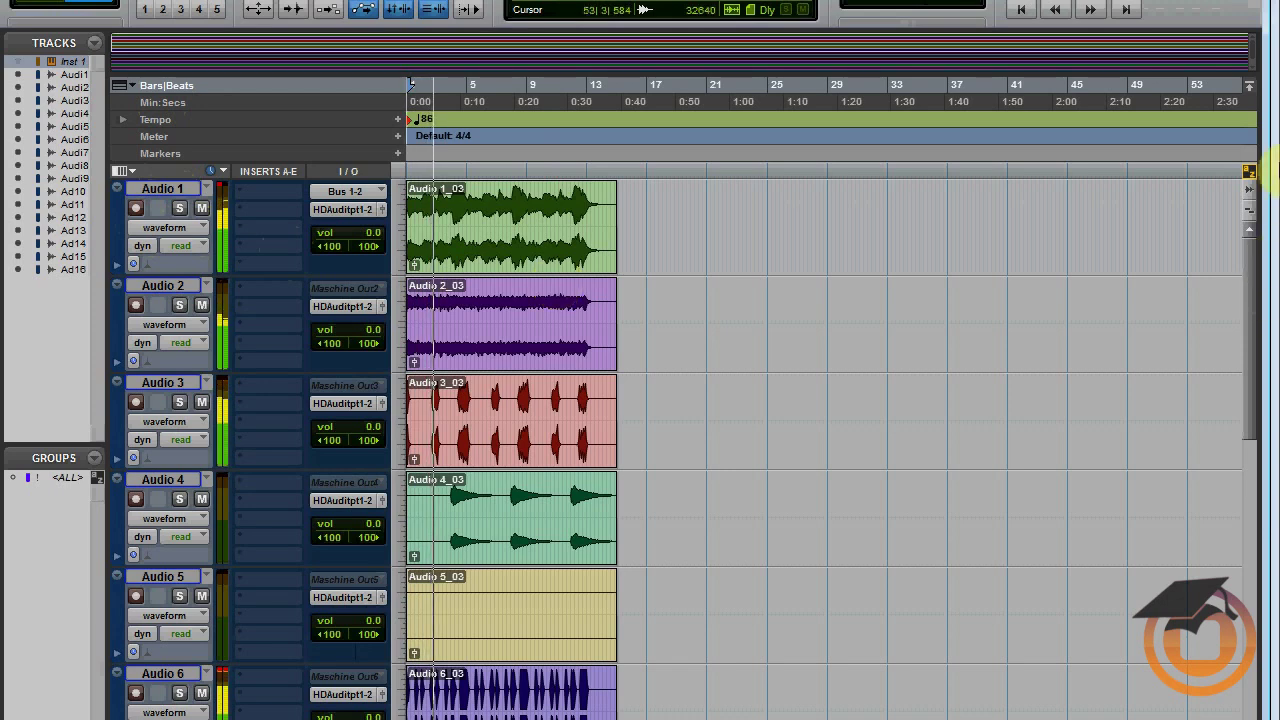
scroll(572, 390, down, 3)
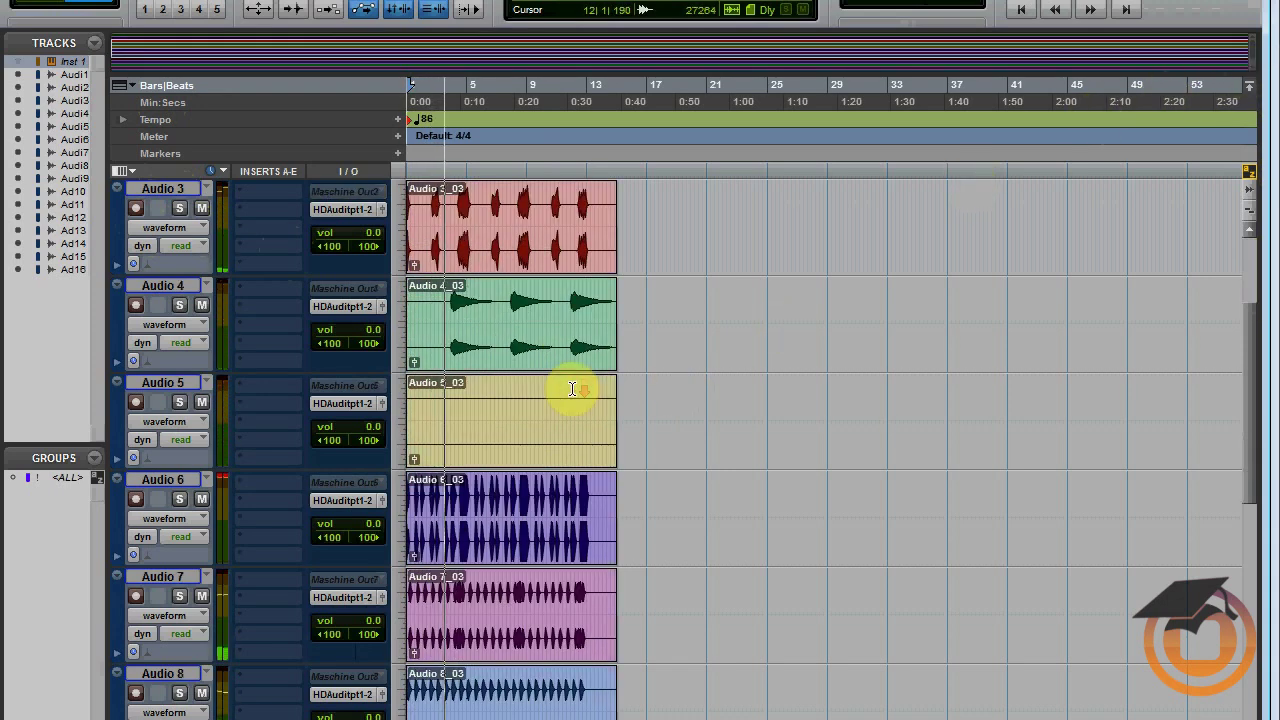
scroll(572, 390, down, 1)
scroll(572, 390, down, 1)
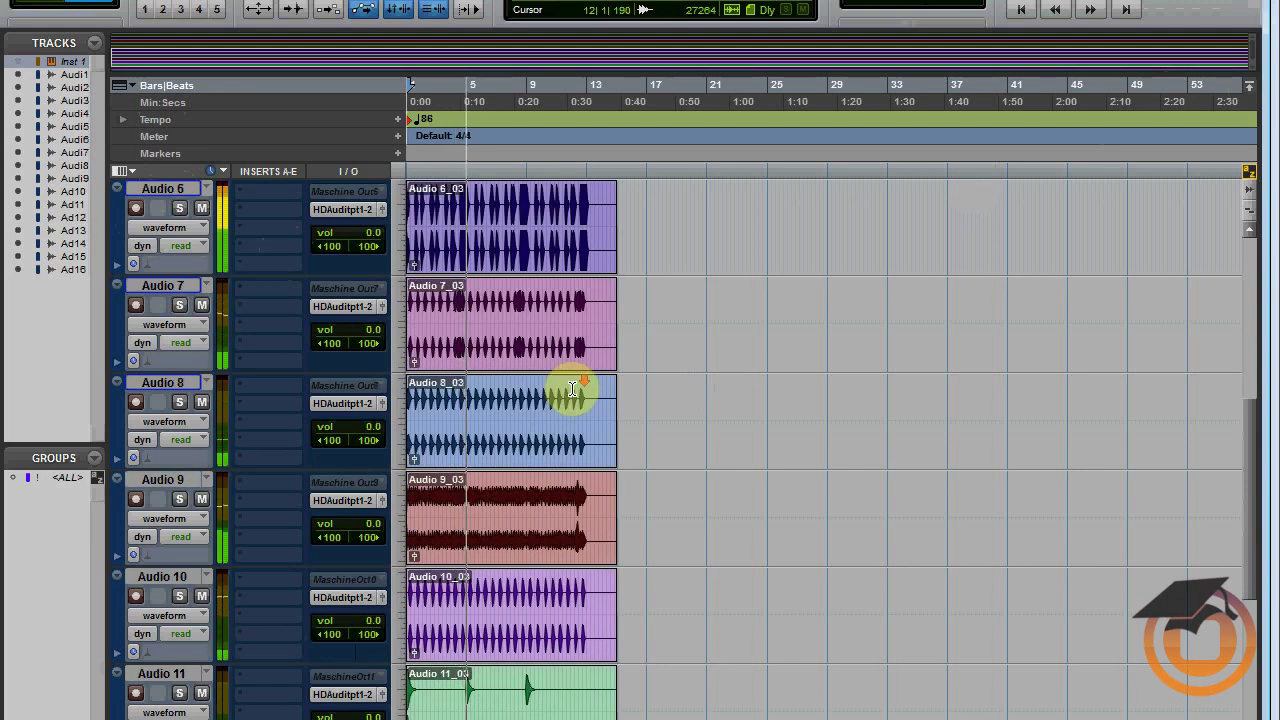
scroll(570, 400, down, 1)
scroll(569, 406, down, 1)
scroll(569, 406, down, 1)
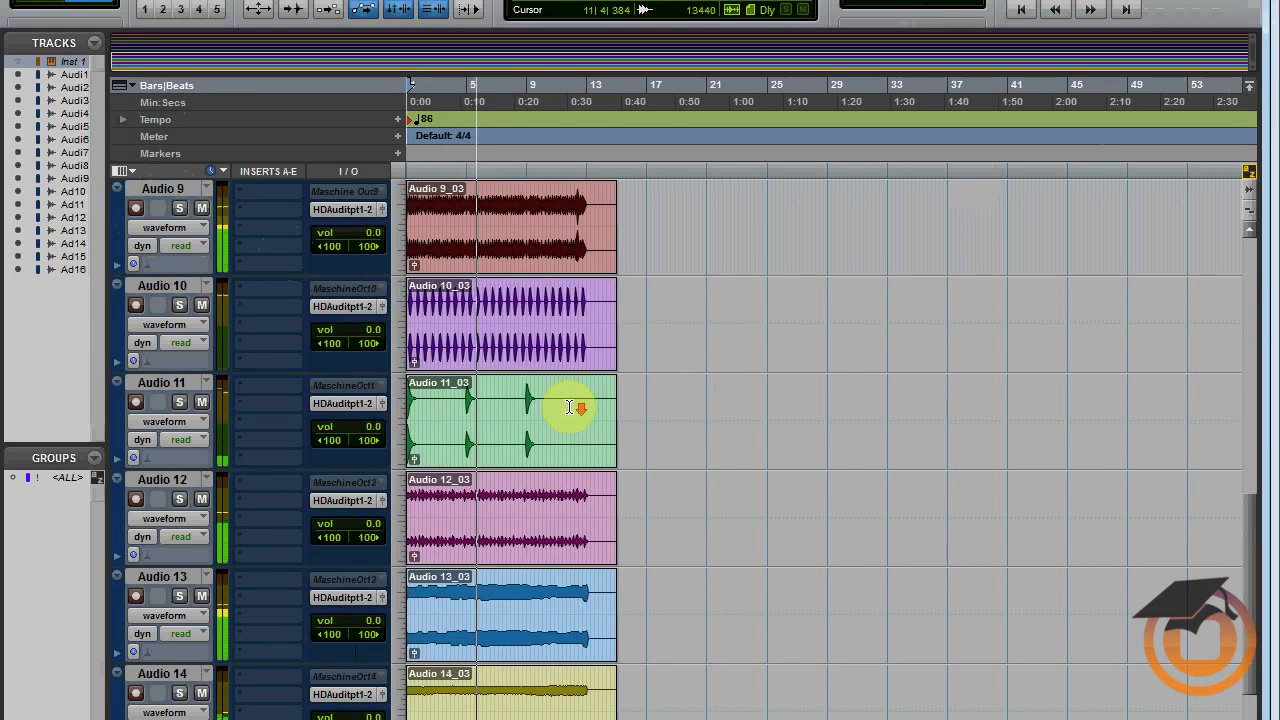
scroll(569, 406, down, 2)
scroll(569, 406, up, 5)
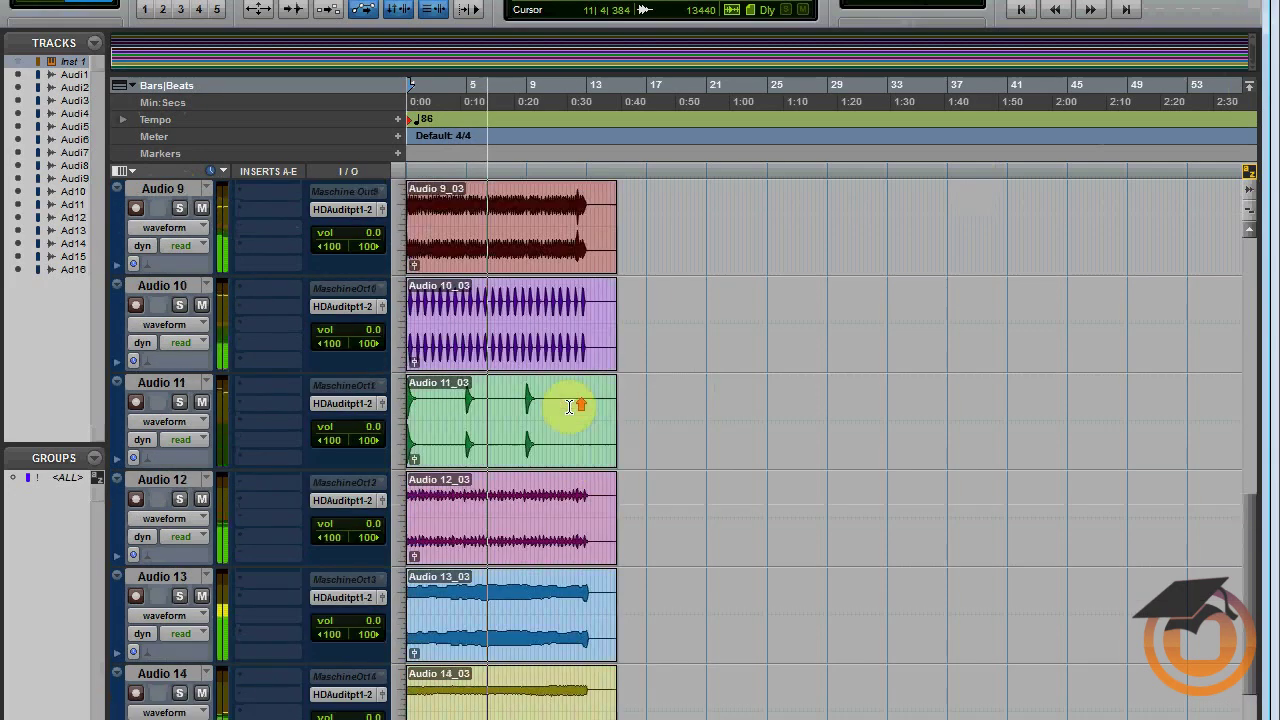
scroll(569, 406, up, 1)
scroll(569, 406, up, 2)
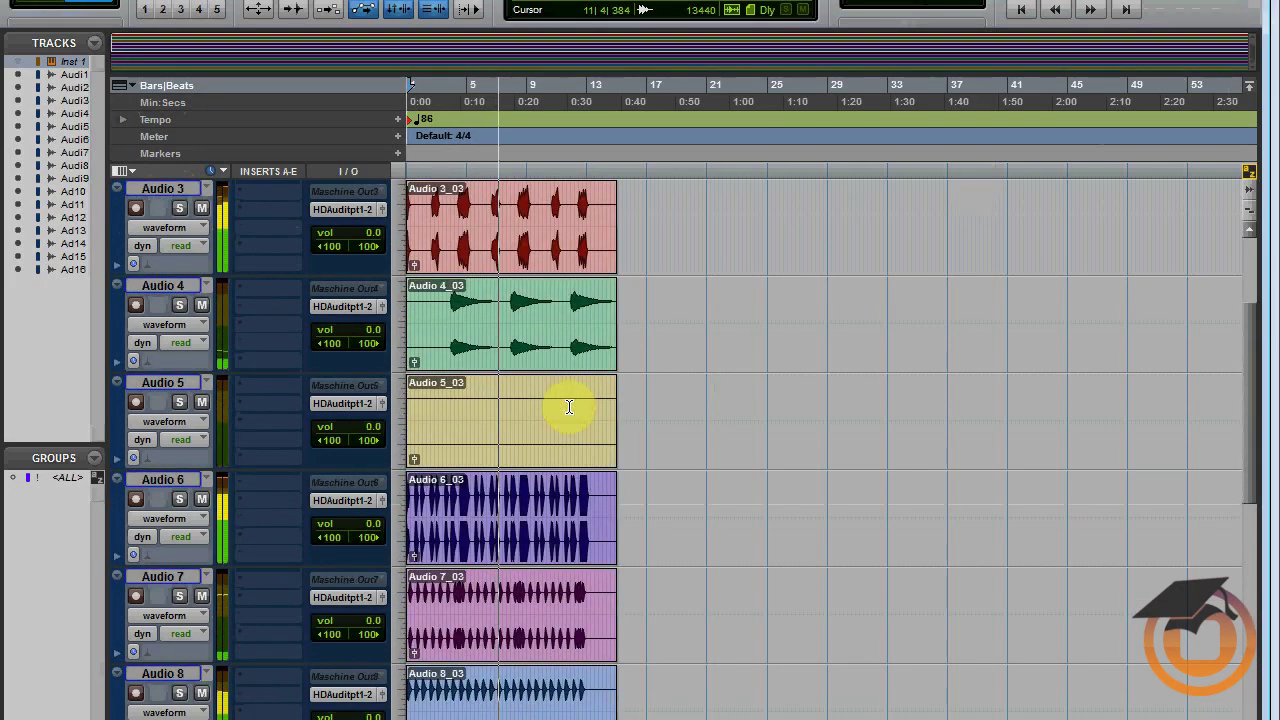
scroll(569, 406, up, 1)
scroll(569, 406, up, 1)
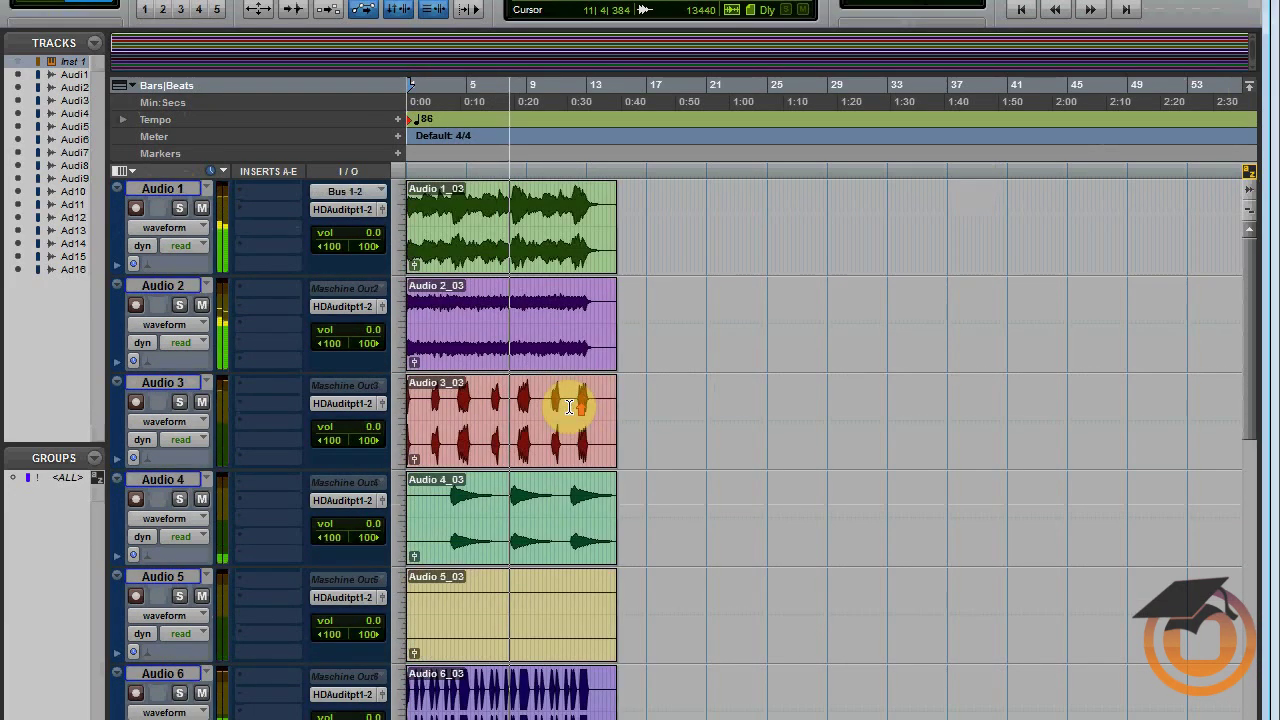